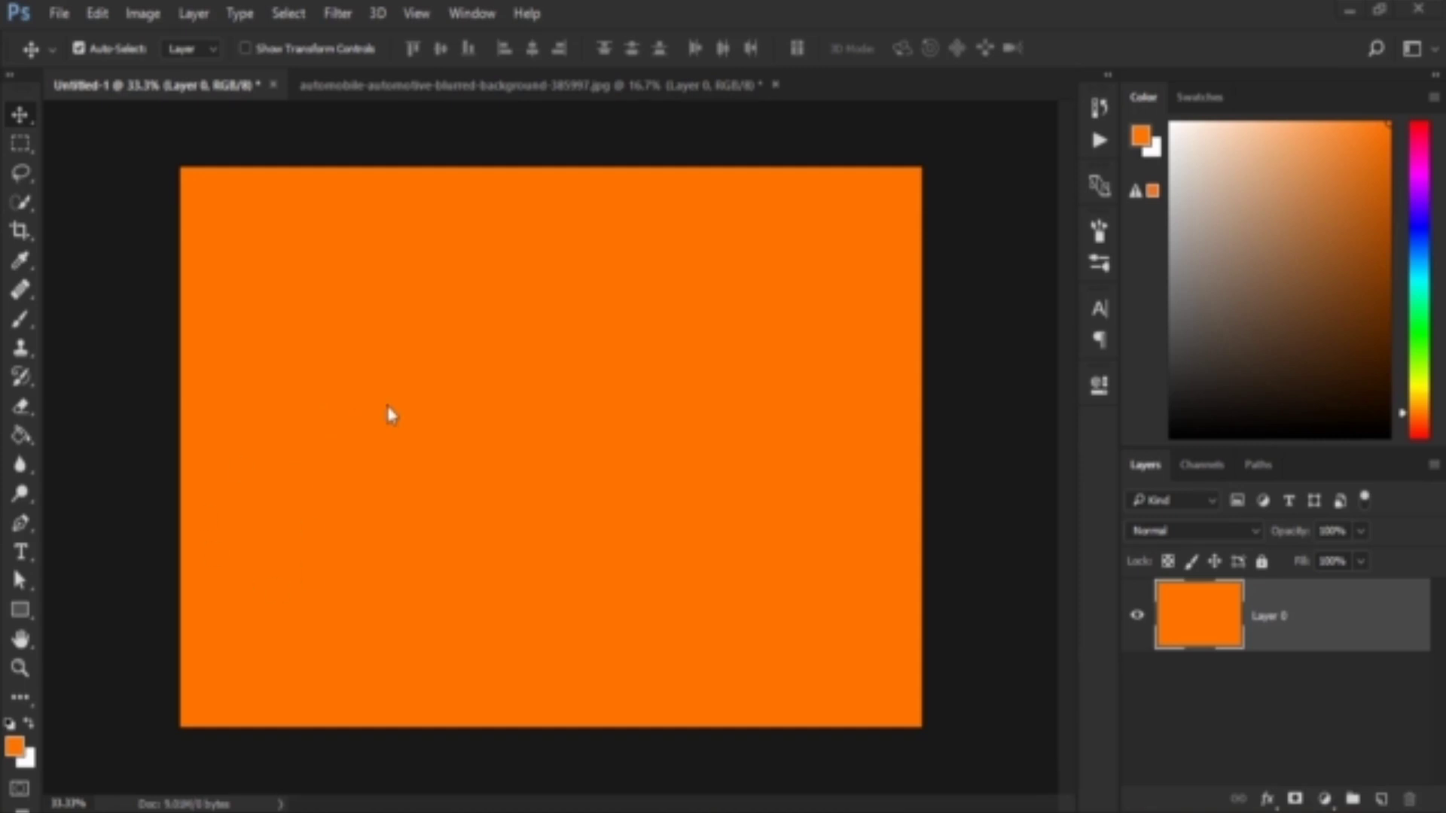
Add 'BUST' as black (000000) text and centre it on the orange canvas
click(21, 552)
click(290, 548)
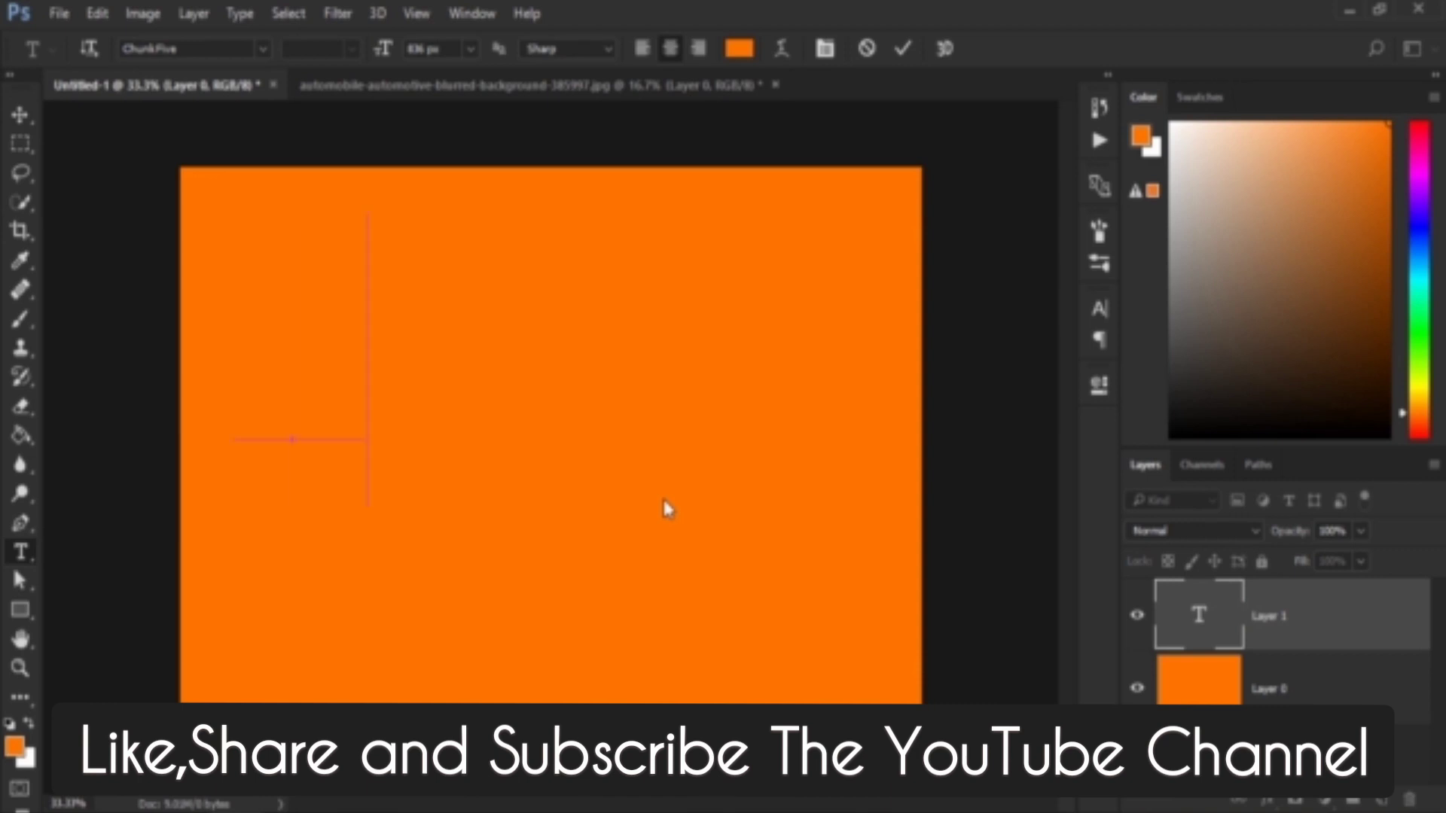
text(AB)
key(ctrl+a)
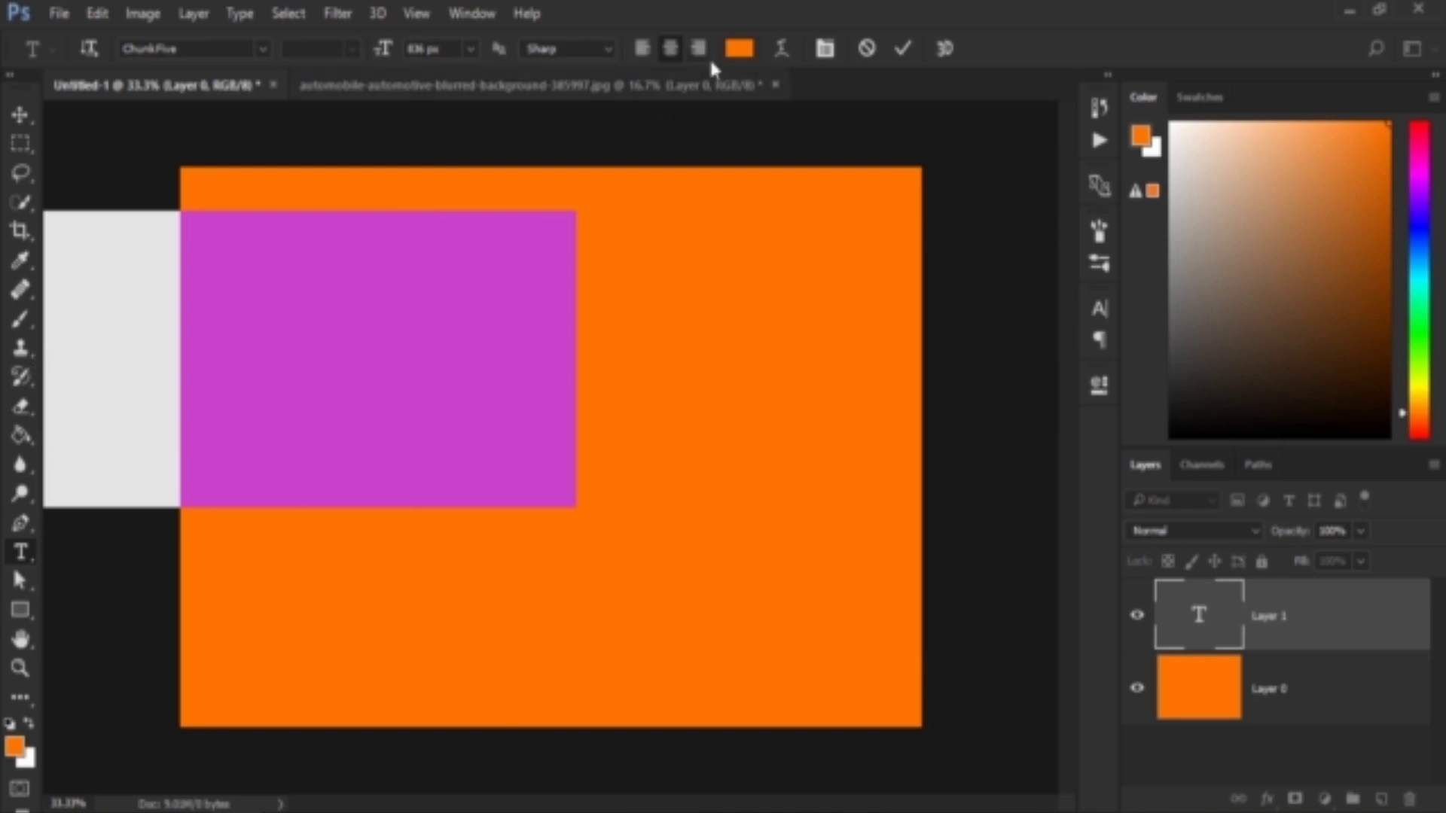
click(733, 49)
text(000000)
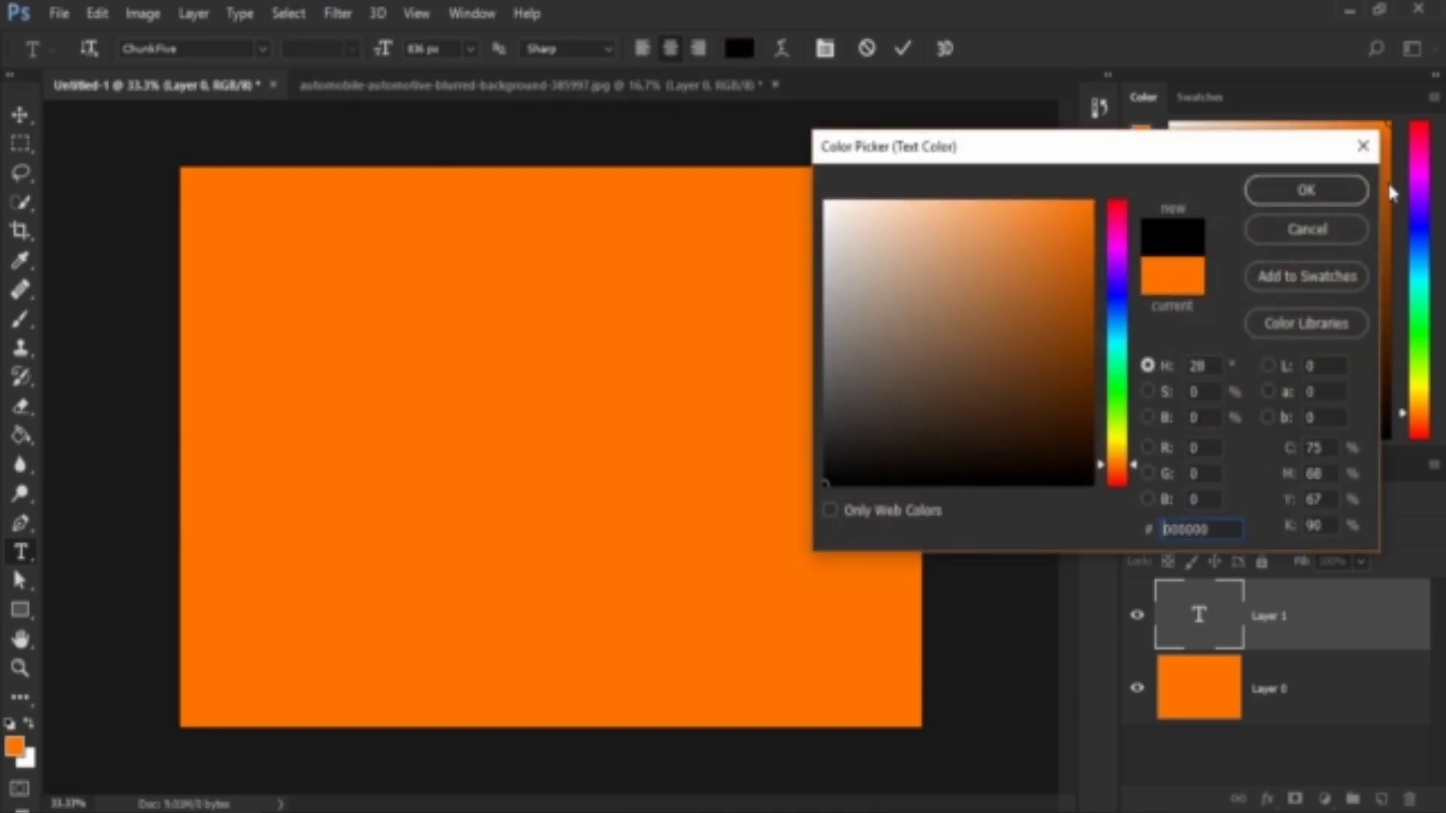
click(1306, 190)
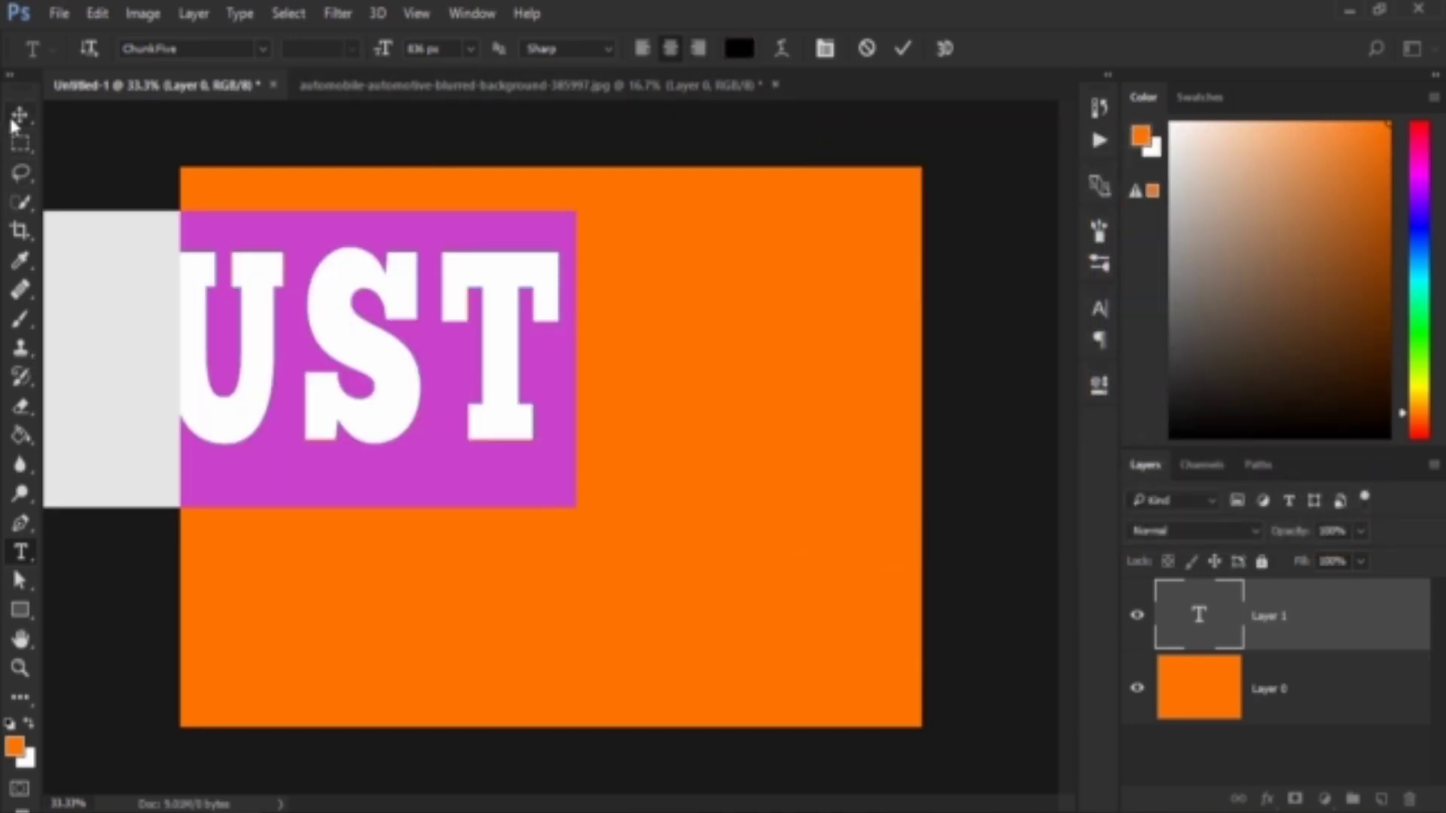
key(ctrl+Return)
key(v)
drag(352, 328, 617, 429)
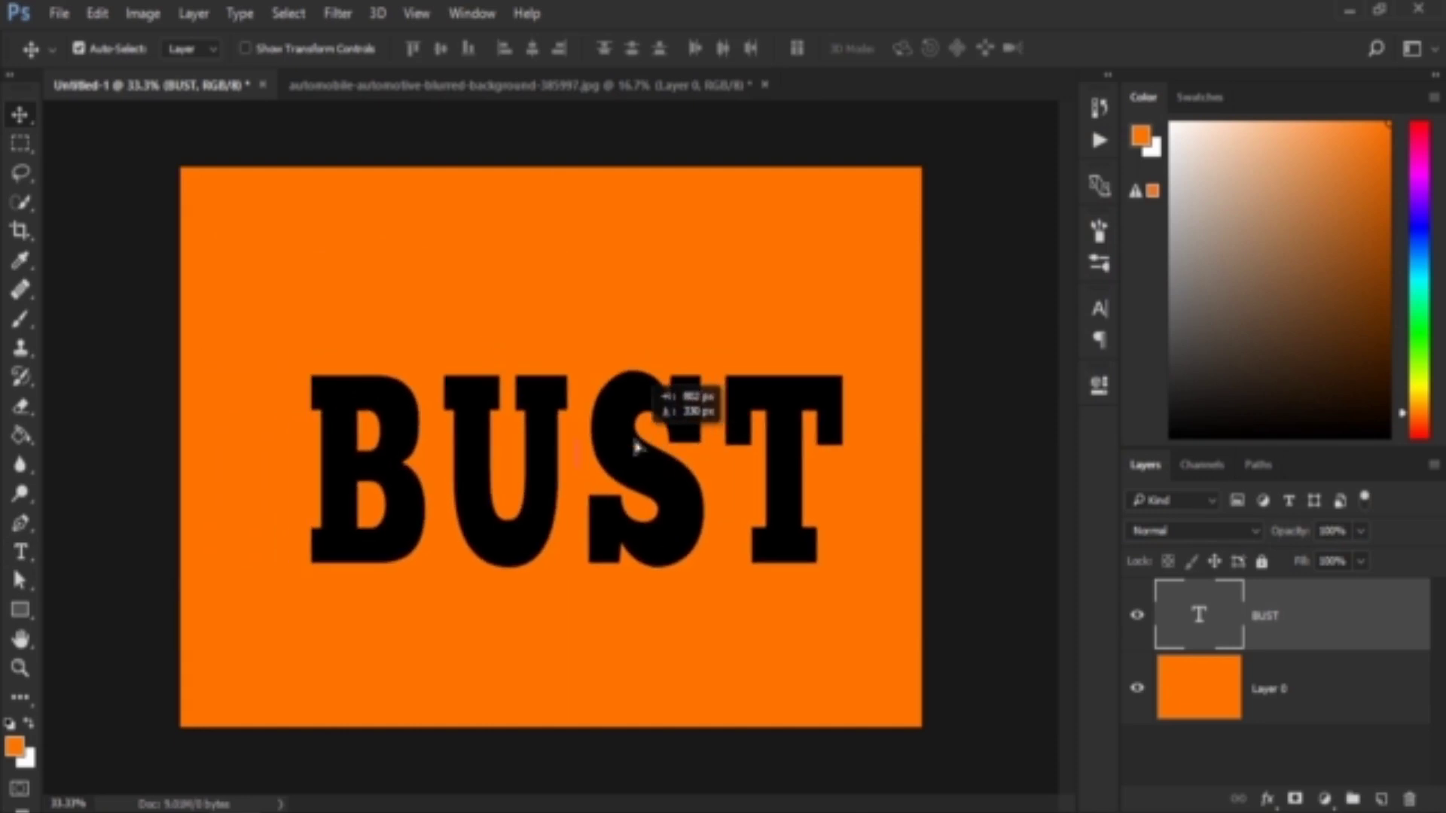
Show the Character panel and keep ChunkFive as the font for BUST
click(1108, 307)
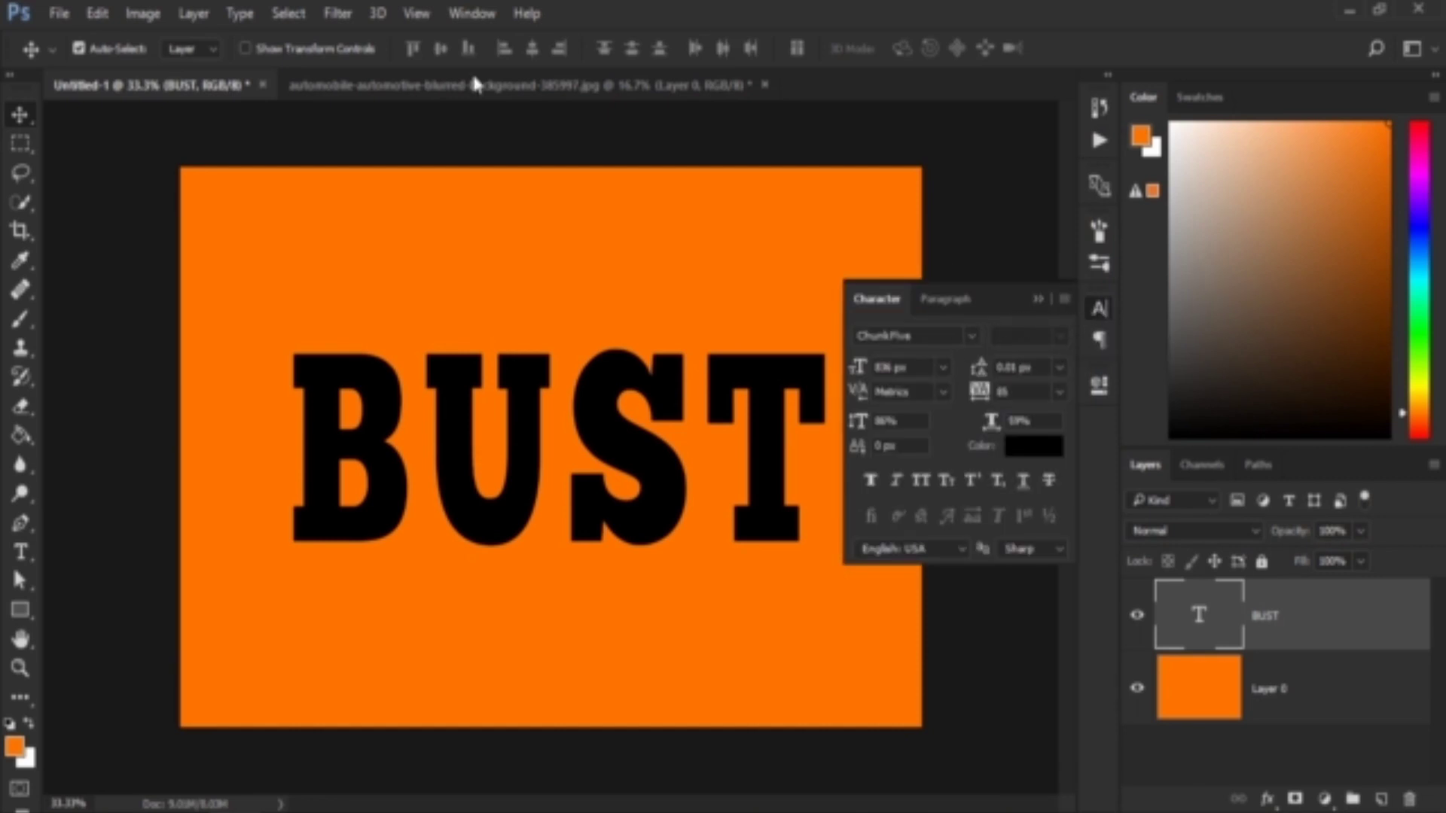
click(497, 17)
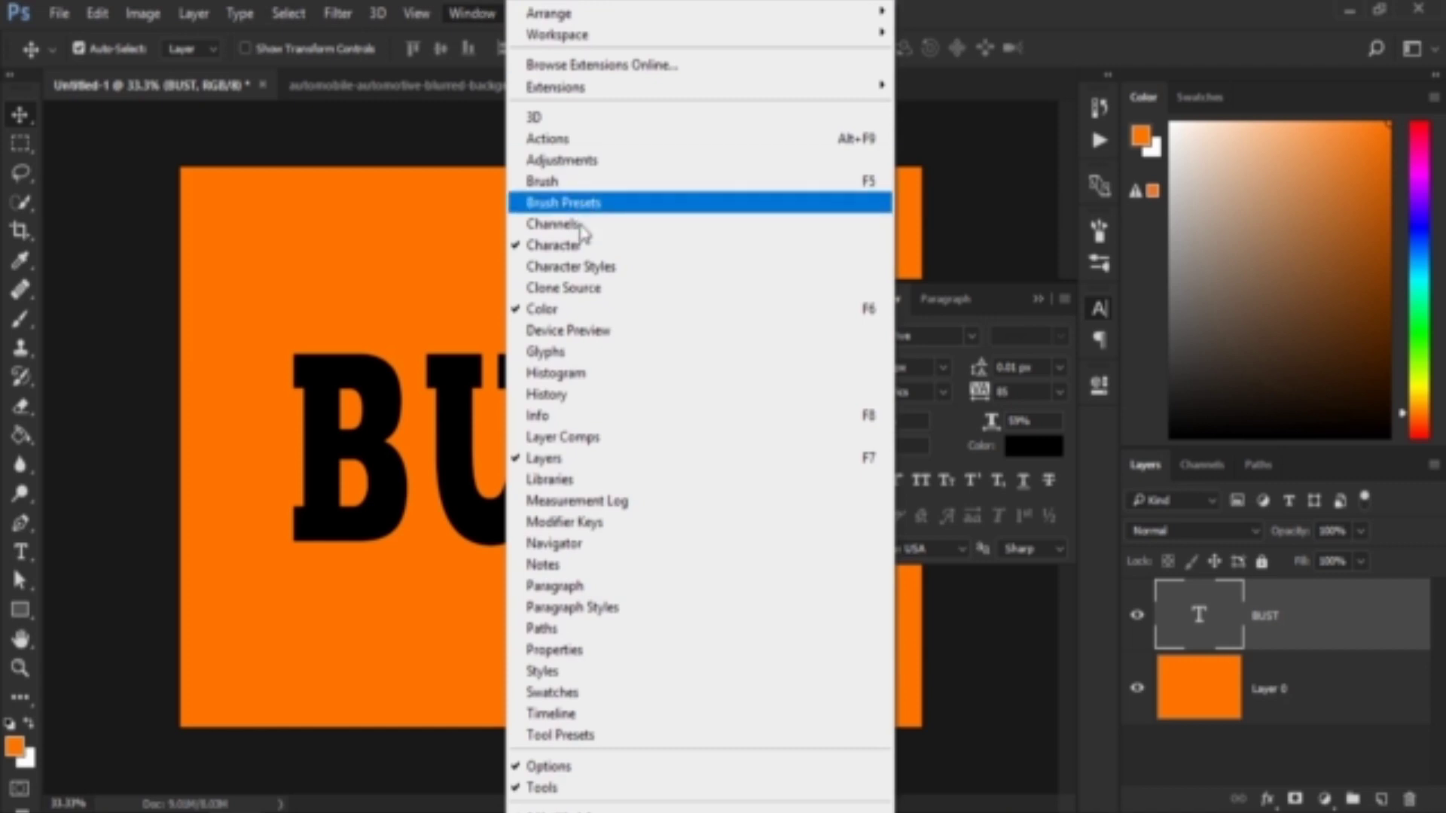
click(584, 246)
click(1098, 309)
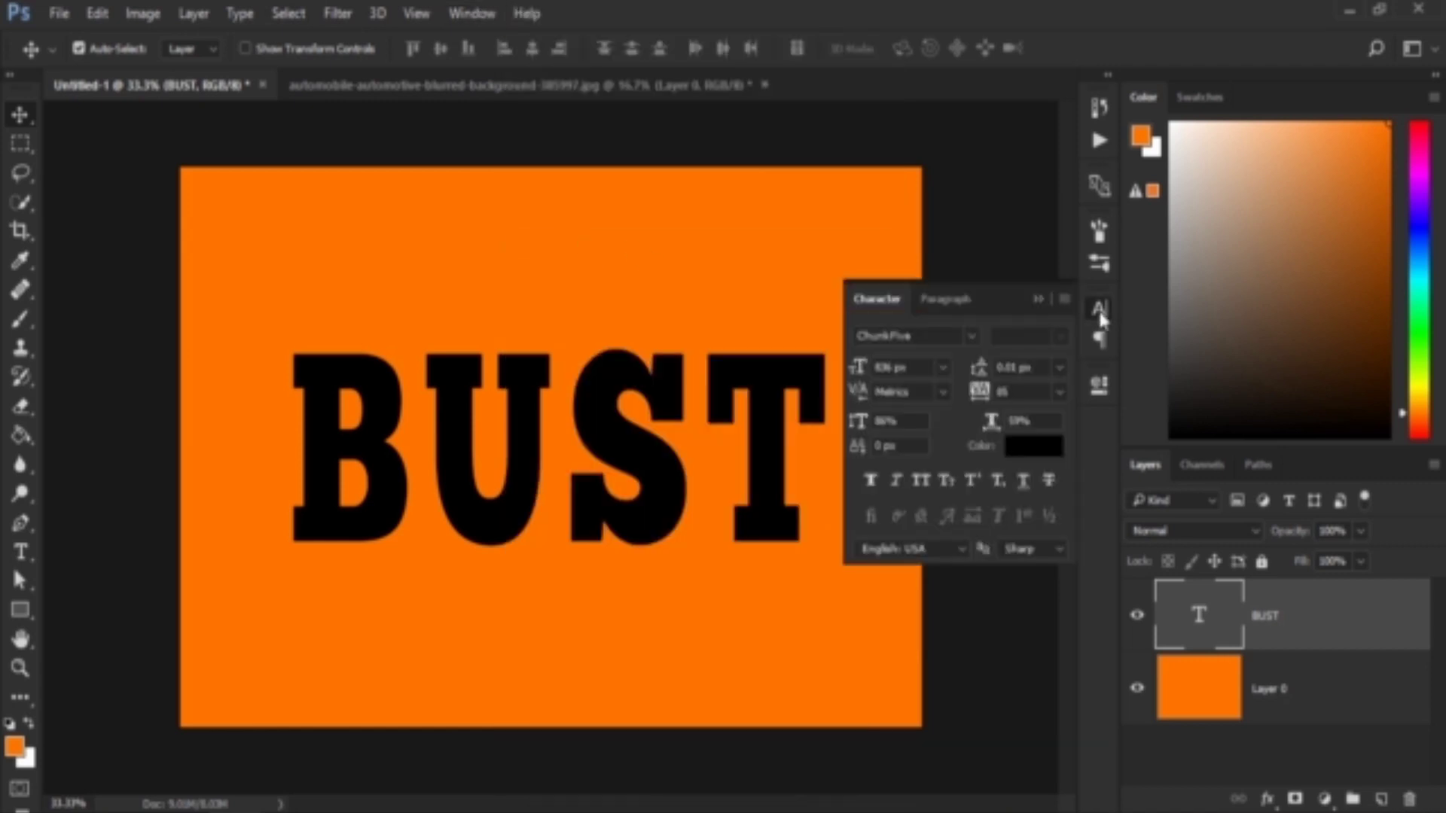
click(969, 340)
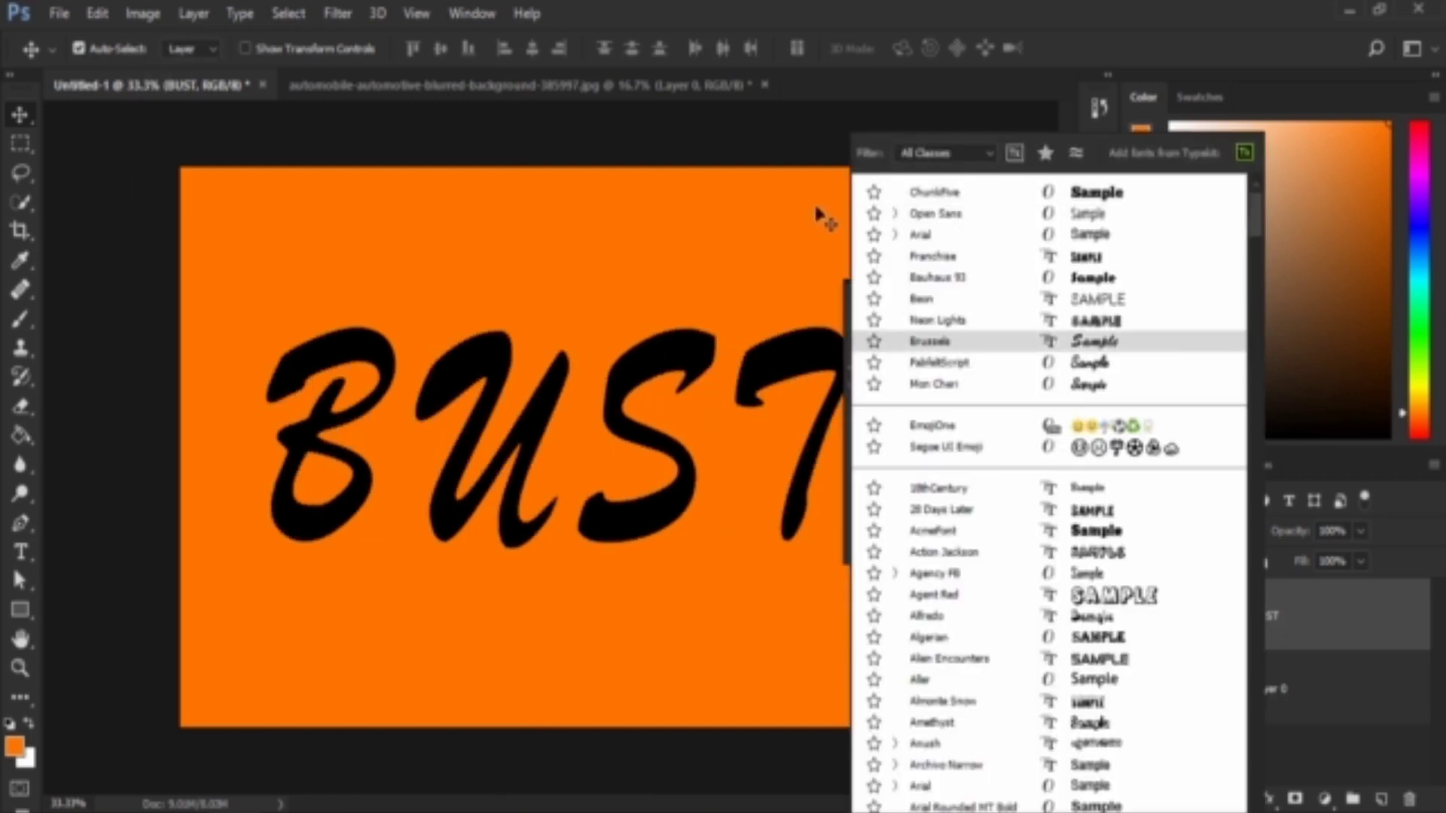
click(953, 192)
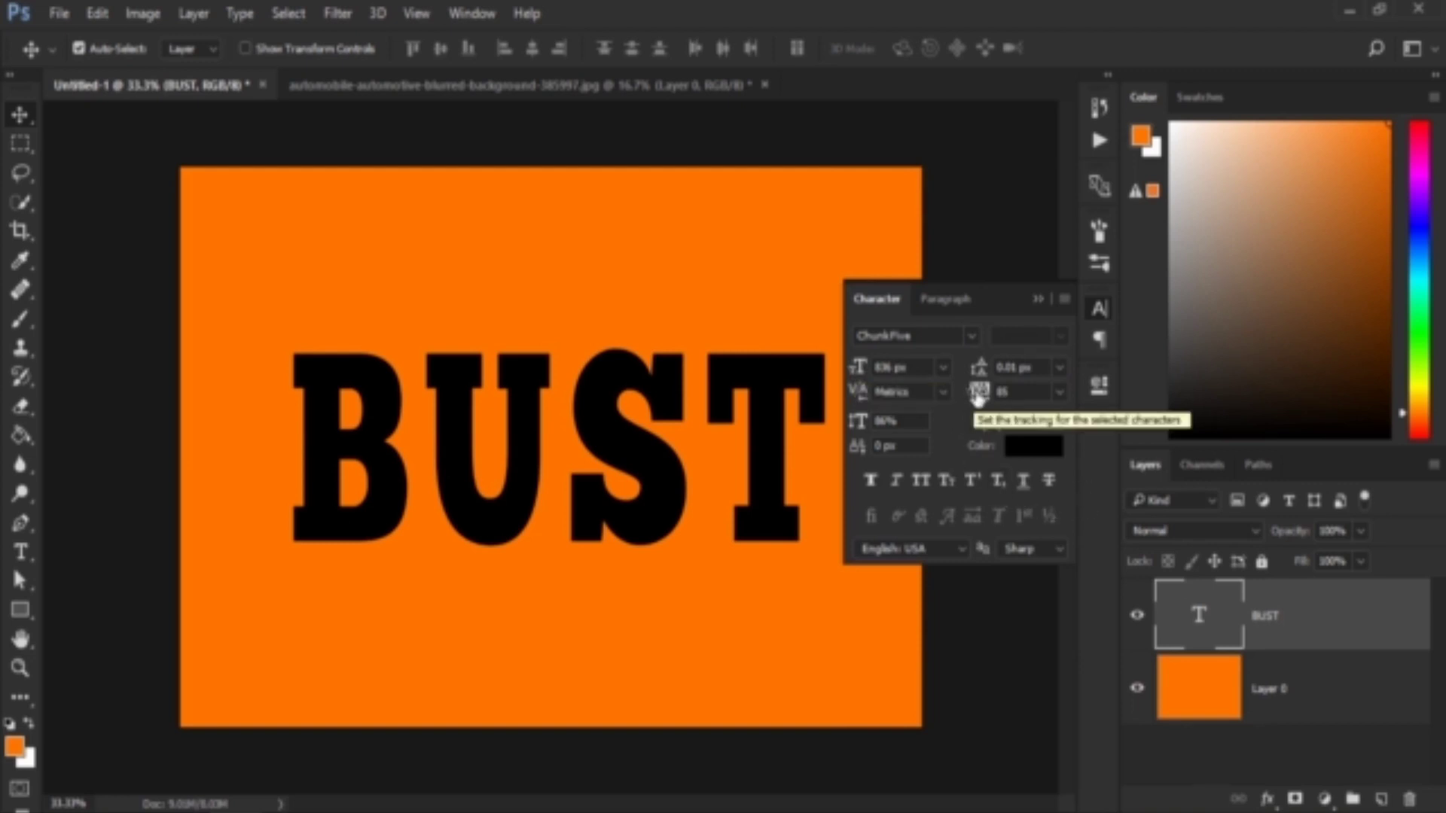
Set BUST tracking to 105, vertical scale to 92% and baseline shift to 0 px
drag(978, 395, 967, 396)
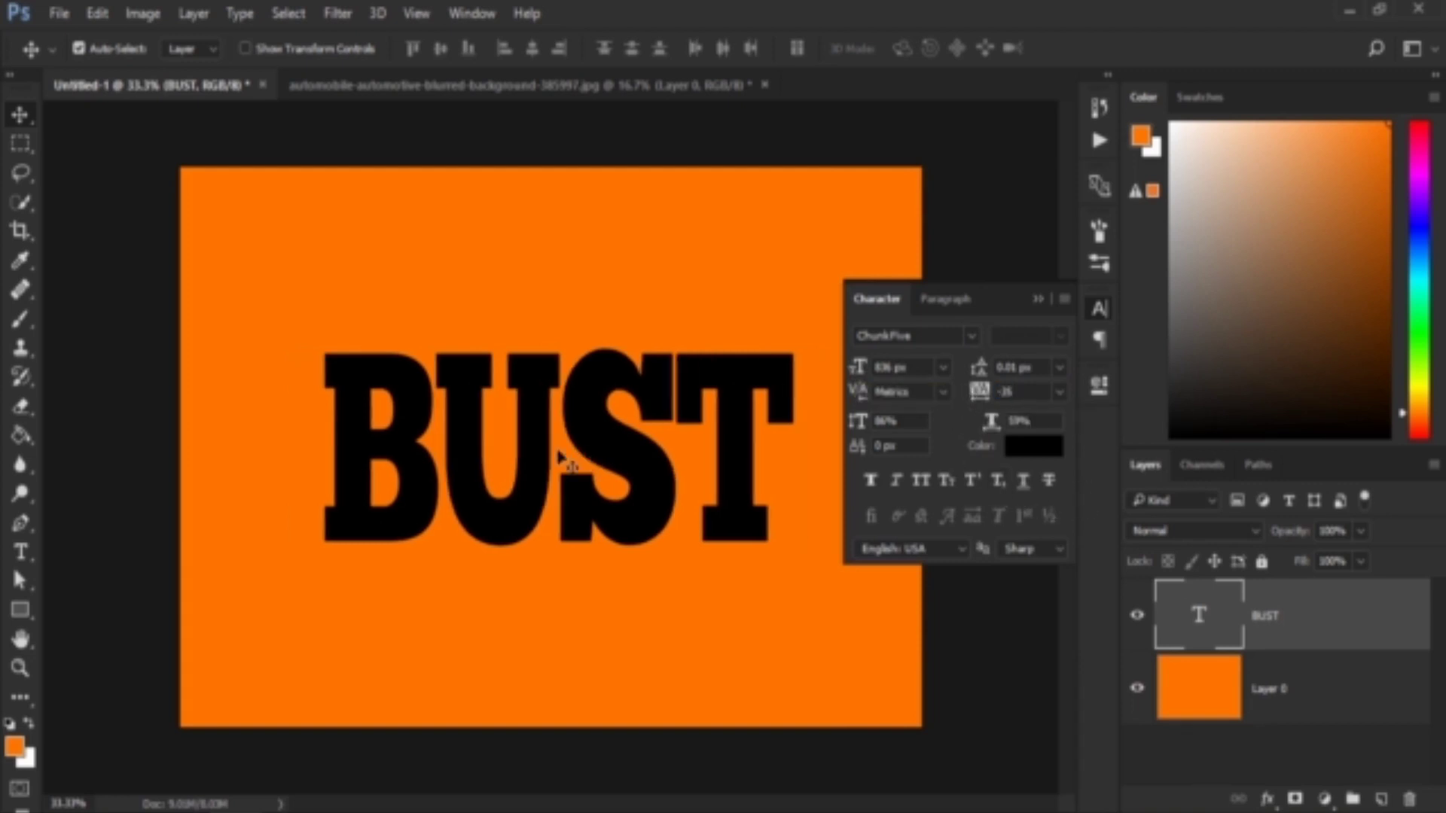
click(987, 399)
text(100)
key(Return)
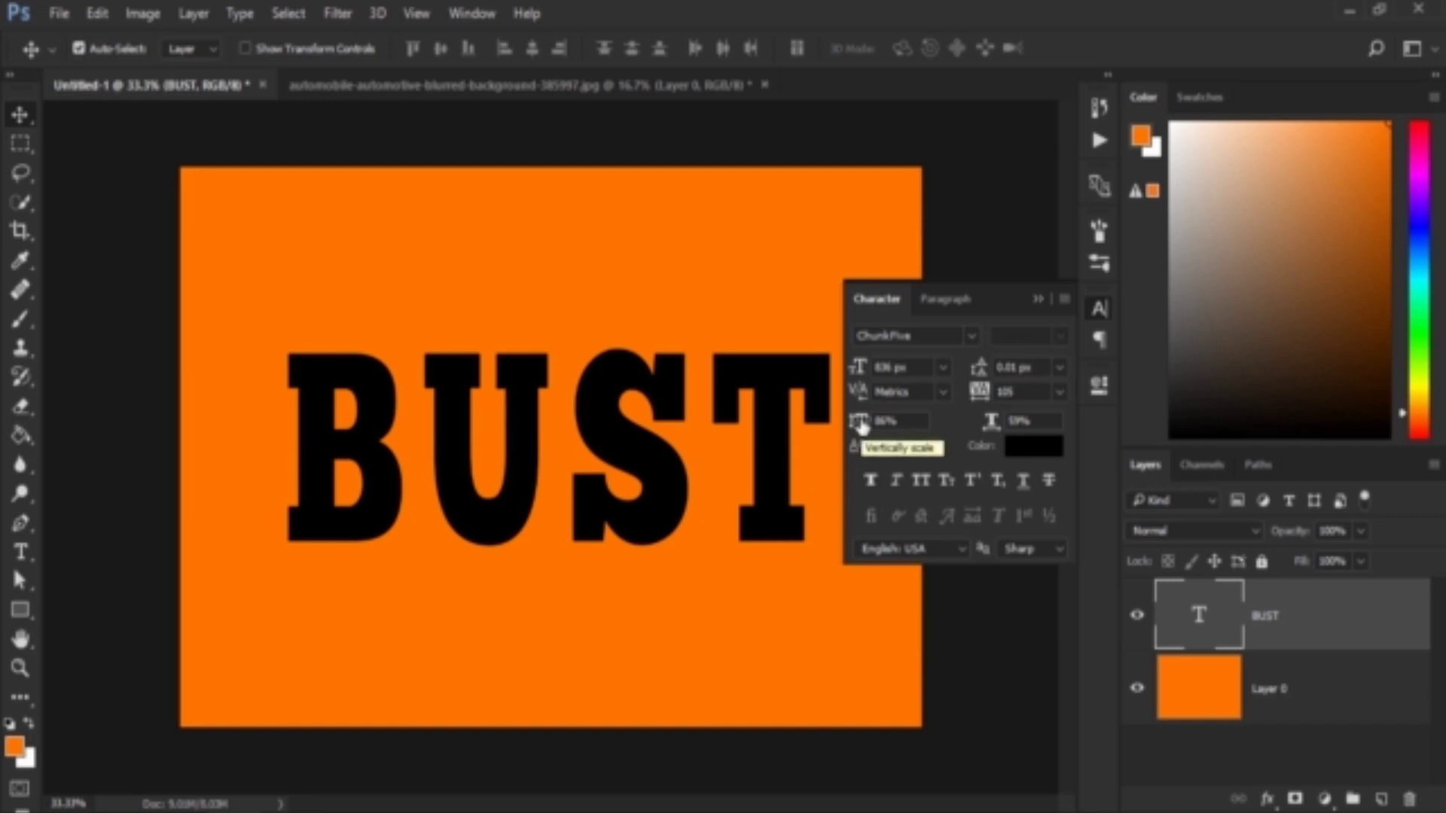
drag(861, 423, 866, 426)
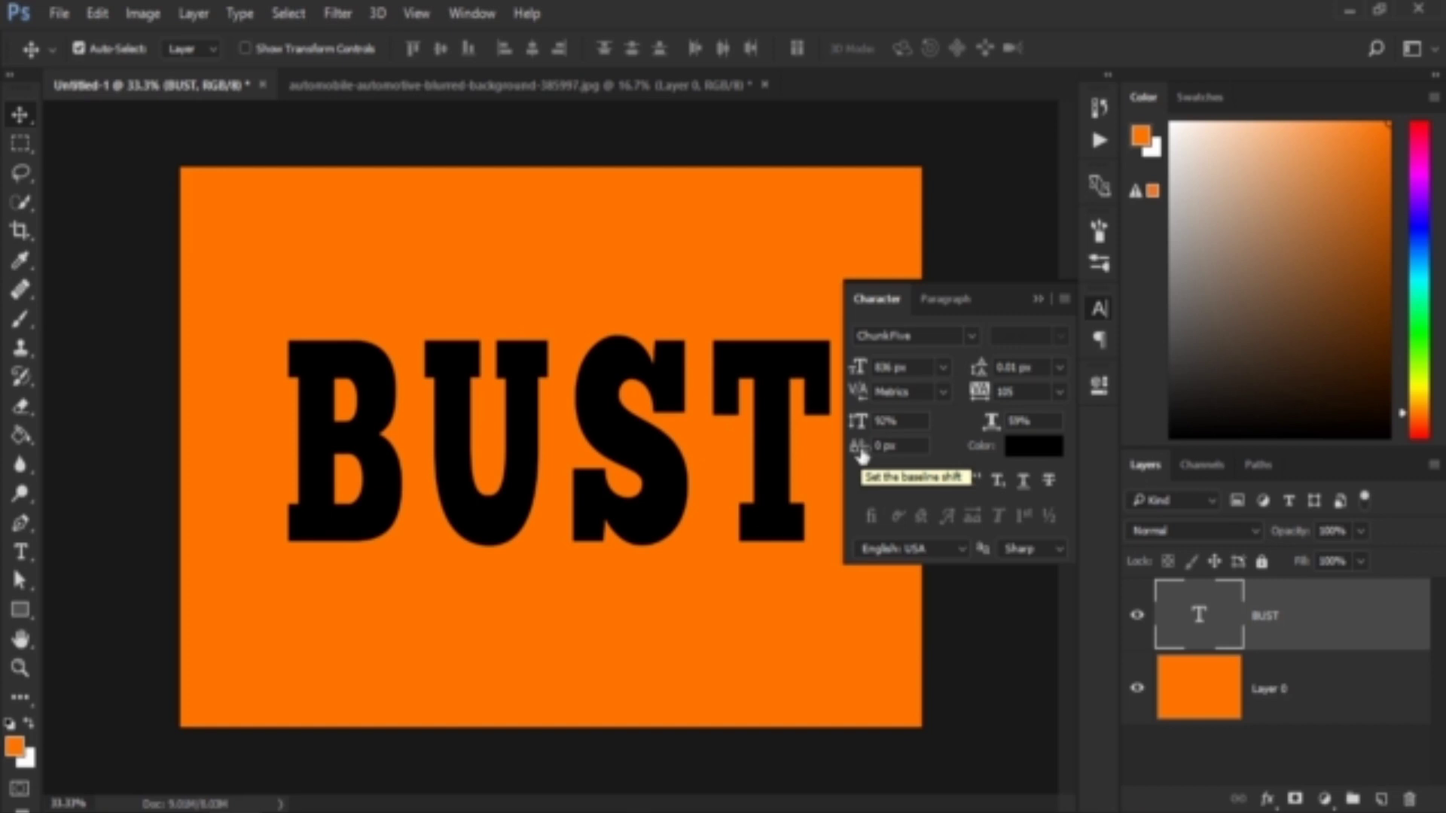
drag(861, 454, 873, 454)
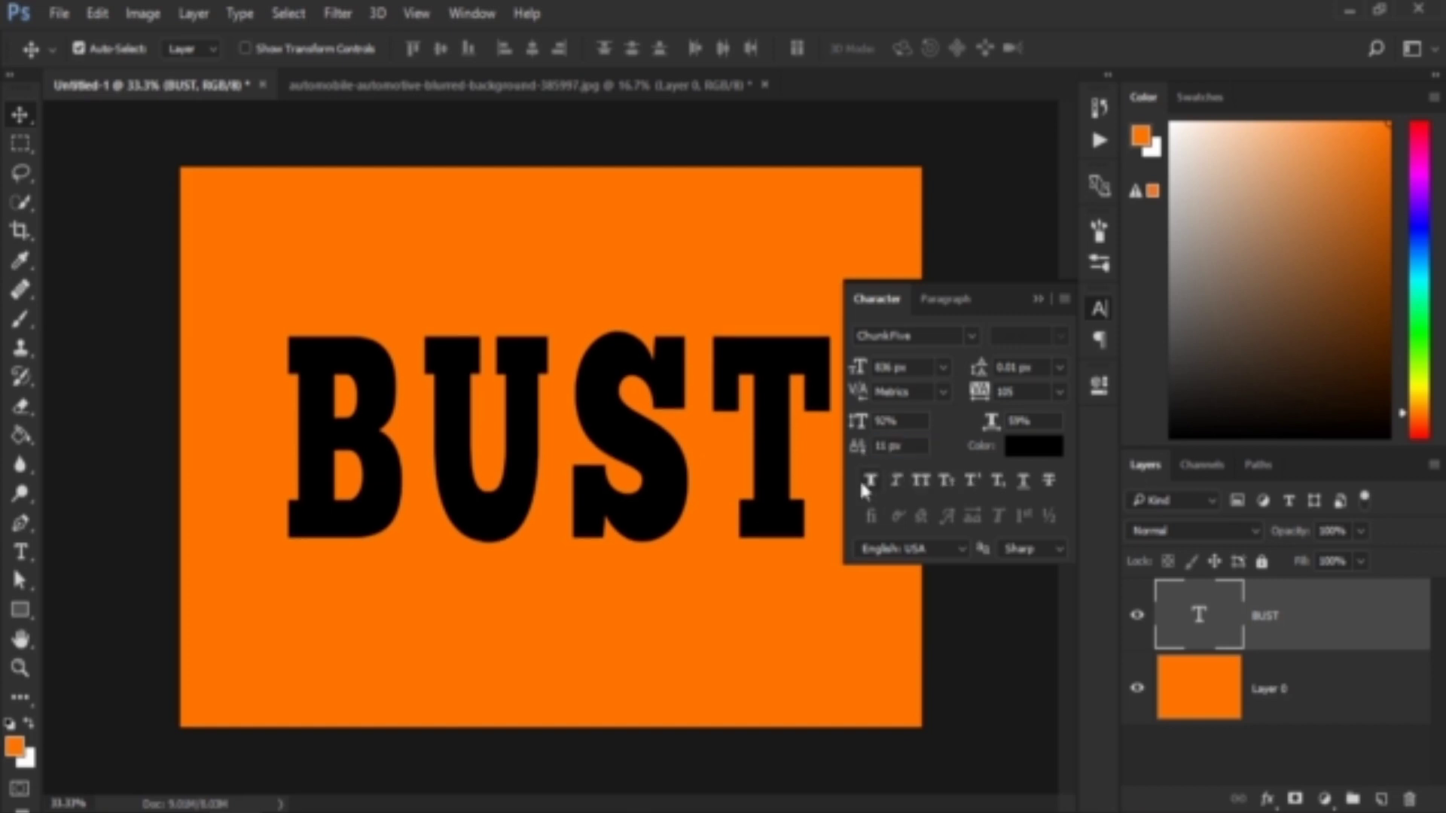
drag(858, 447, 834, 451)
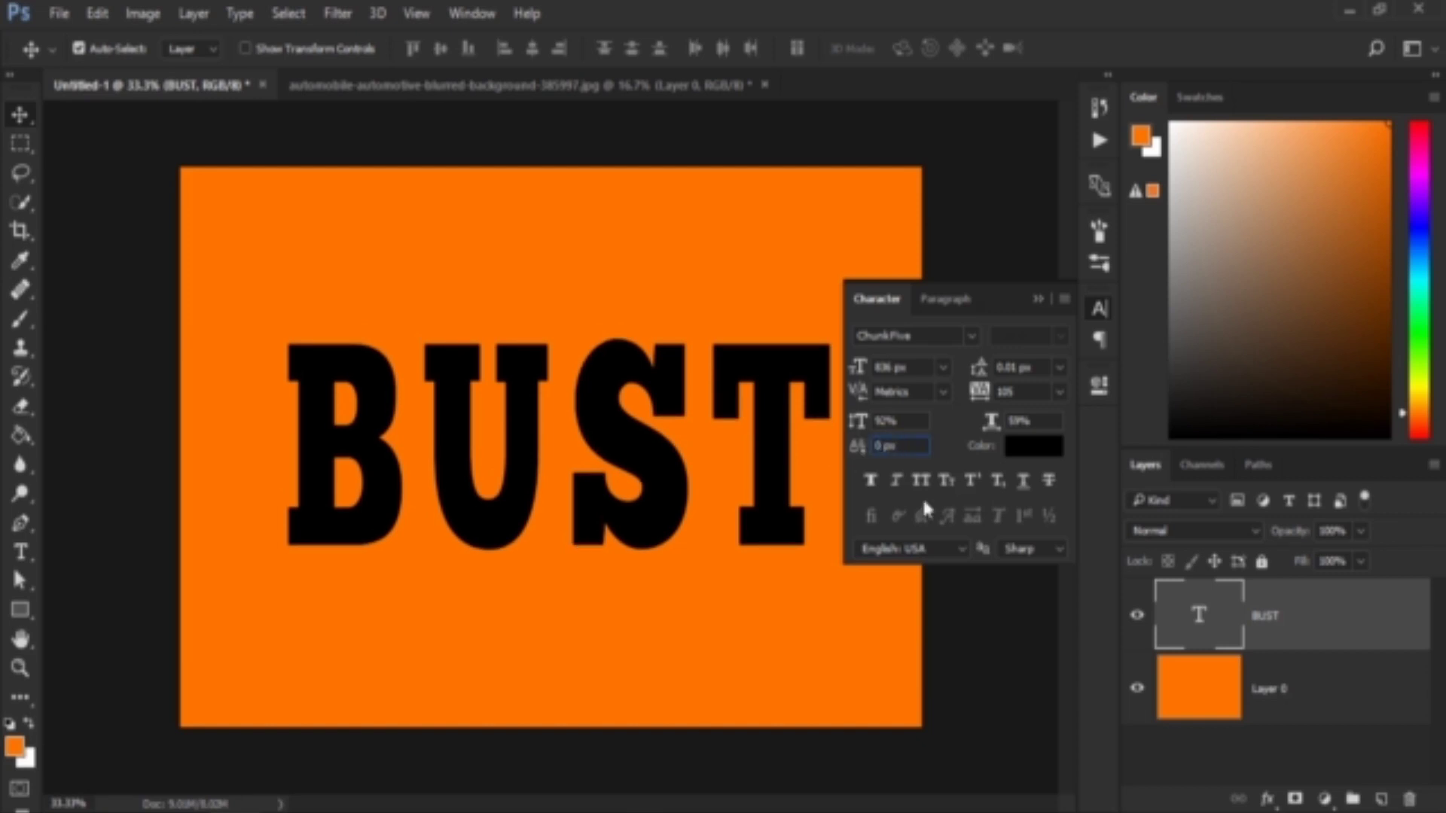
Keep BUST black and set its horizontal scale to 59% after trying 86%
click(1036, 445)
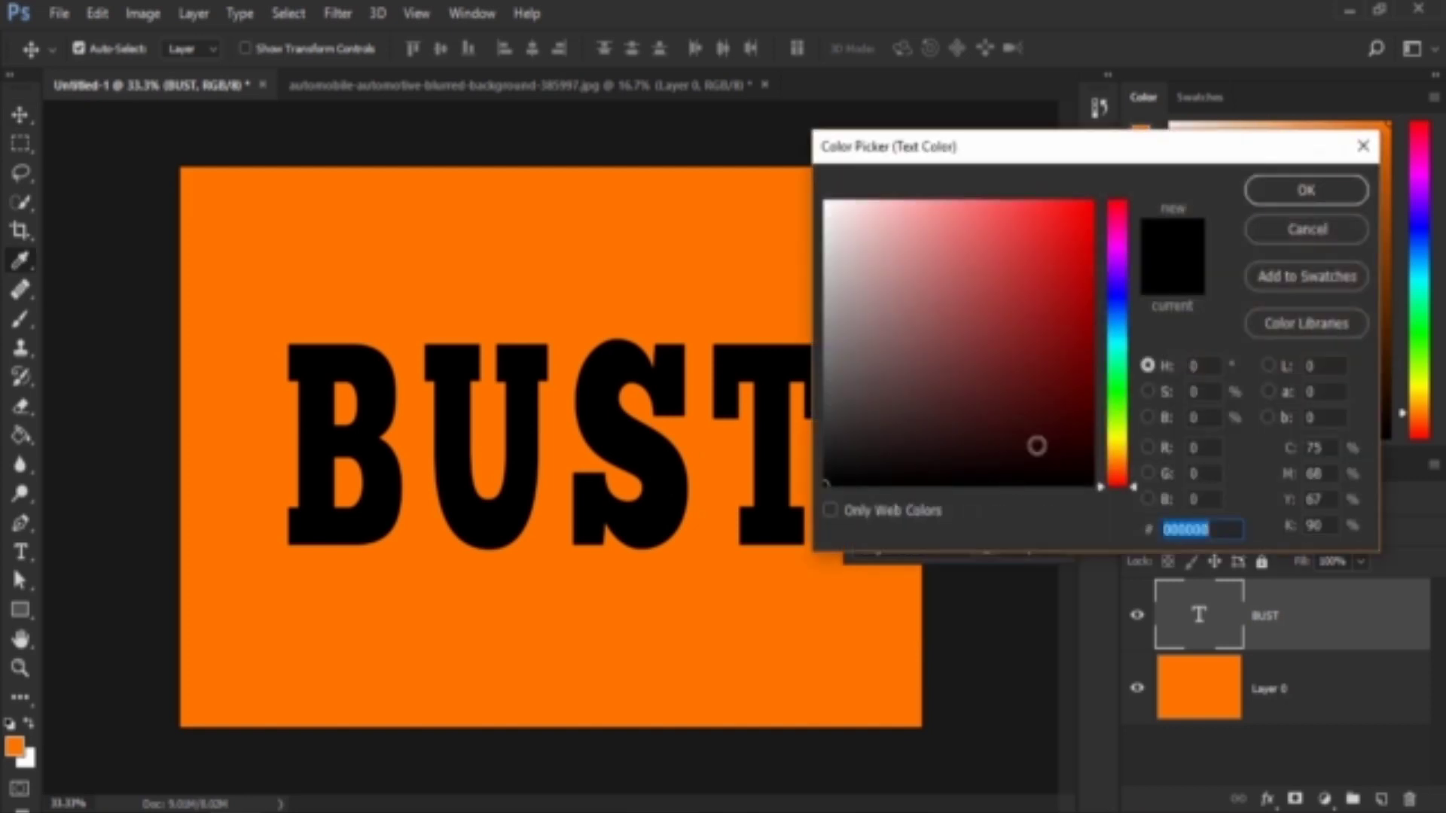
drag(1036, 442, 762, 144)
text(000000)
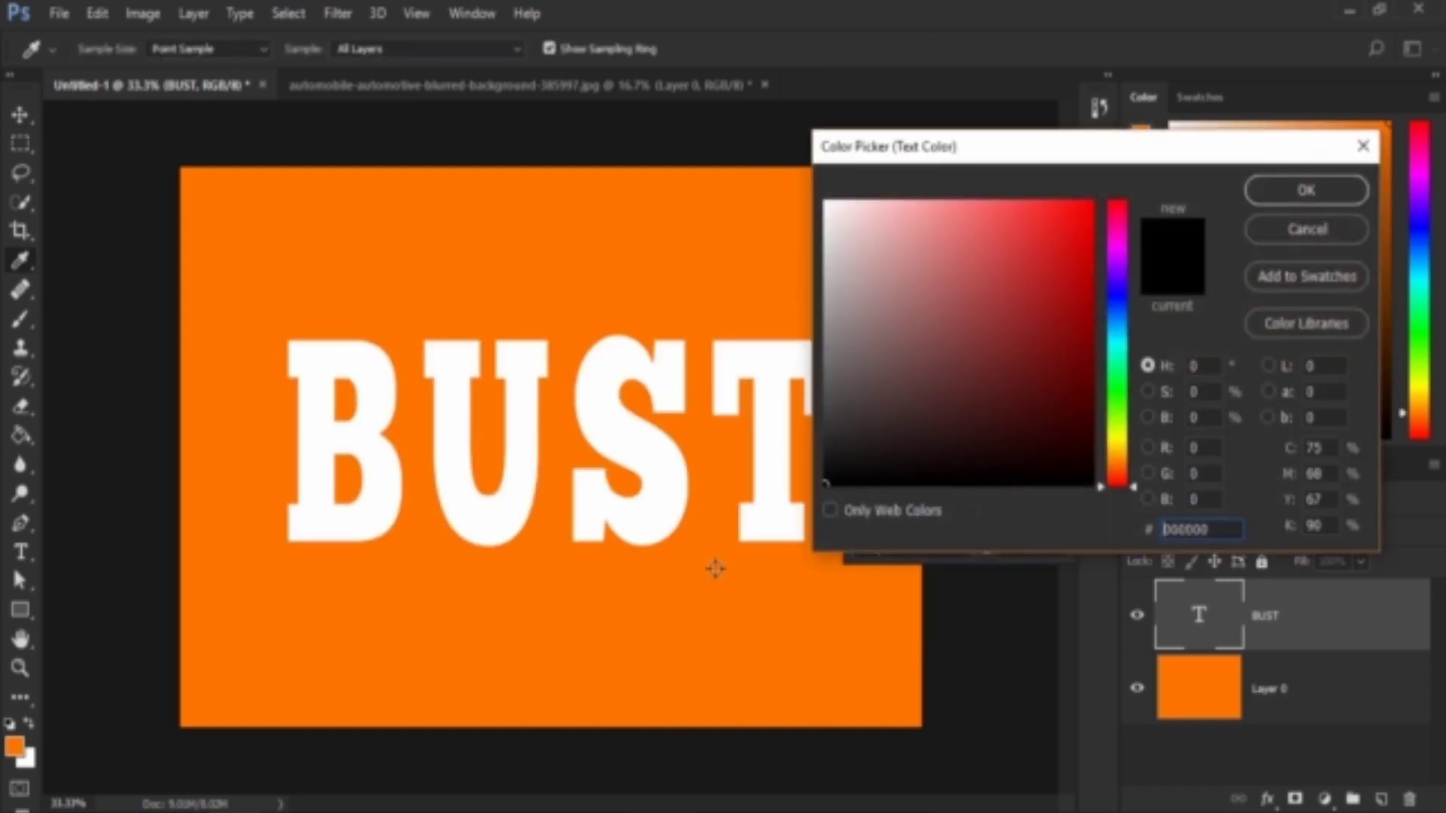
click(1263, 192)
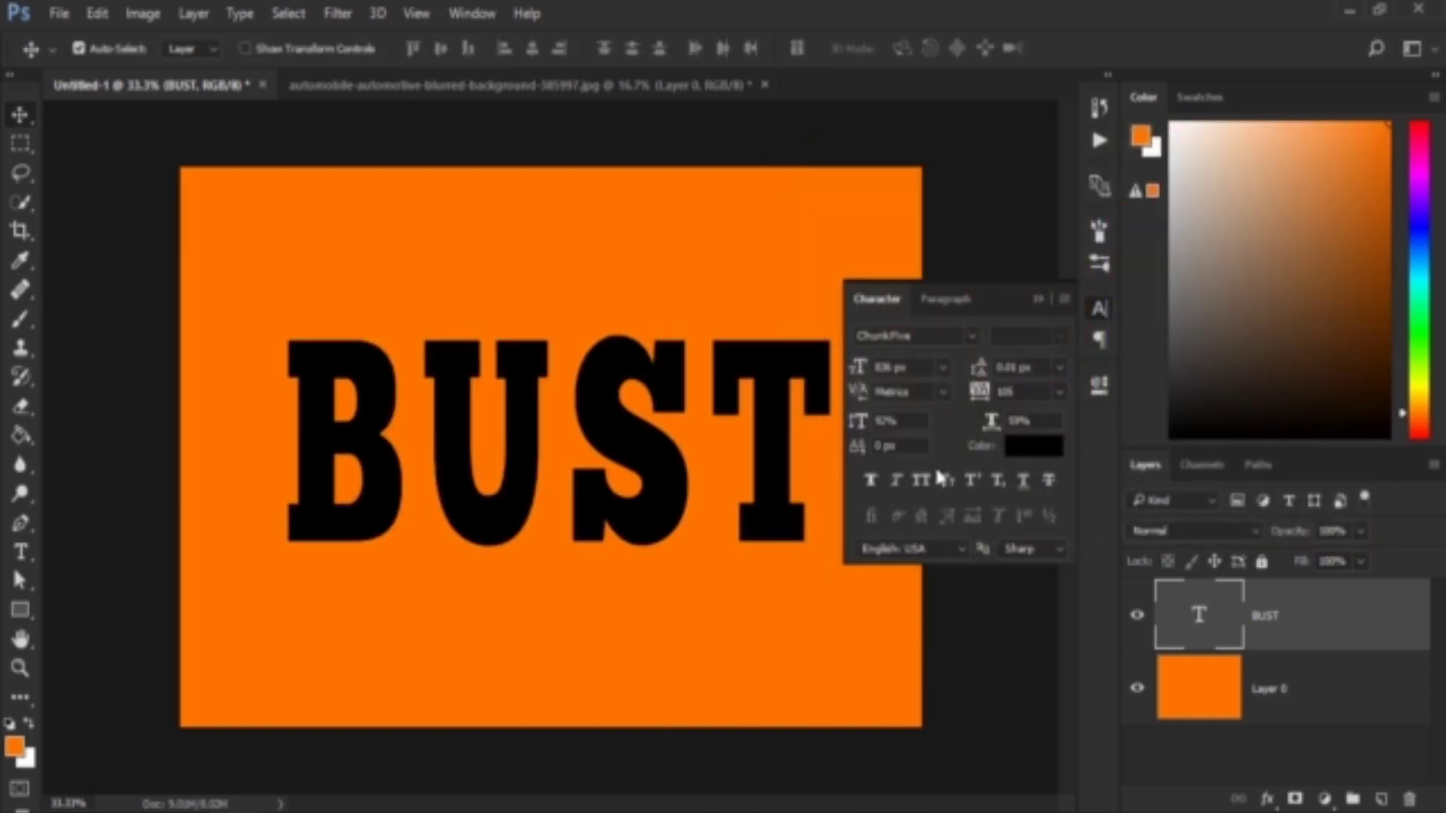
click(991, 427)
text(100)
key(Return)
Toggle faux bold and faux italic, undo the italic, and collapse the Character panel
click(870, 483)
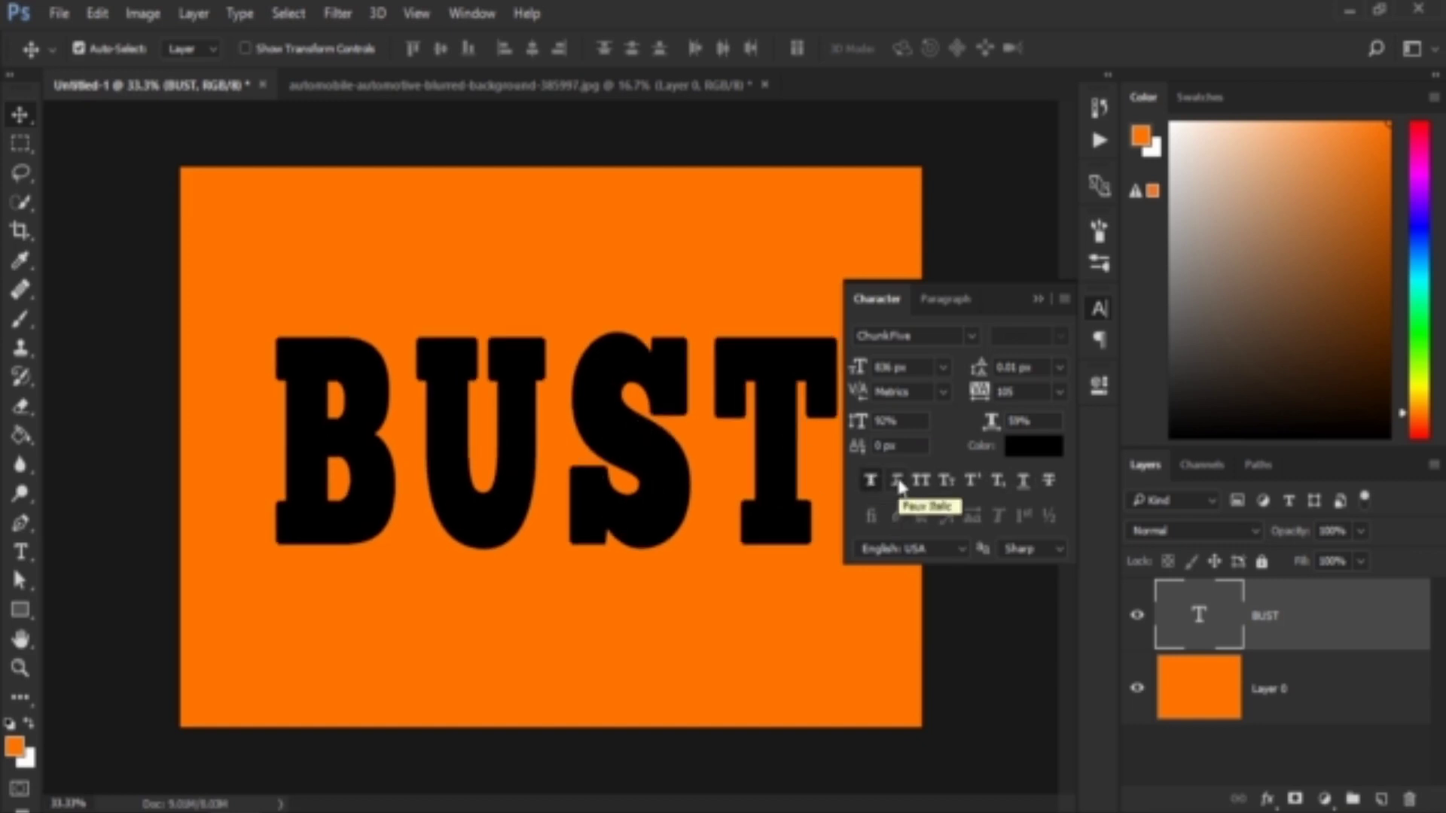
click(899, 482)
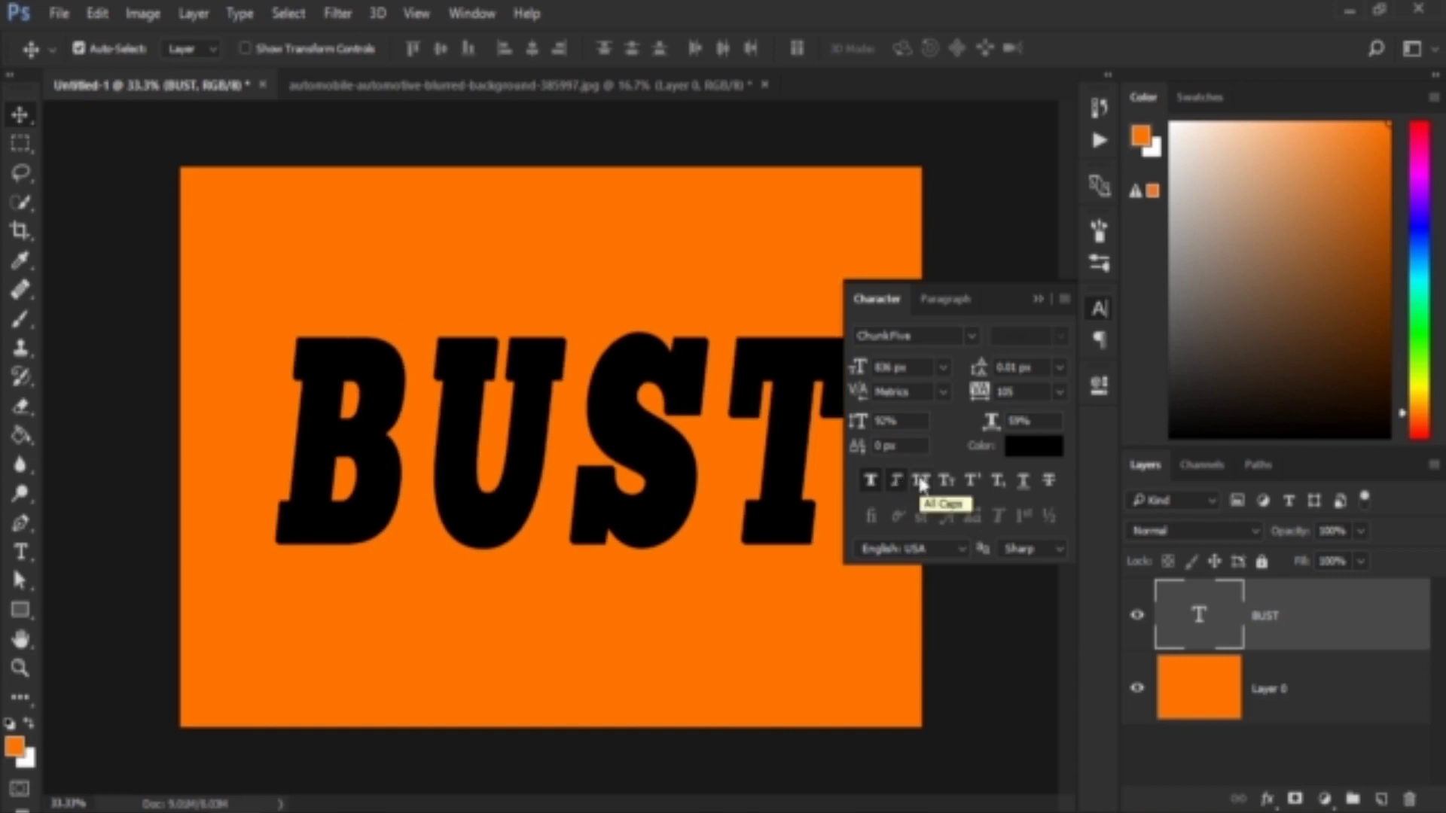
key(ctrl+z)
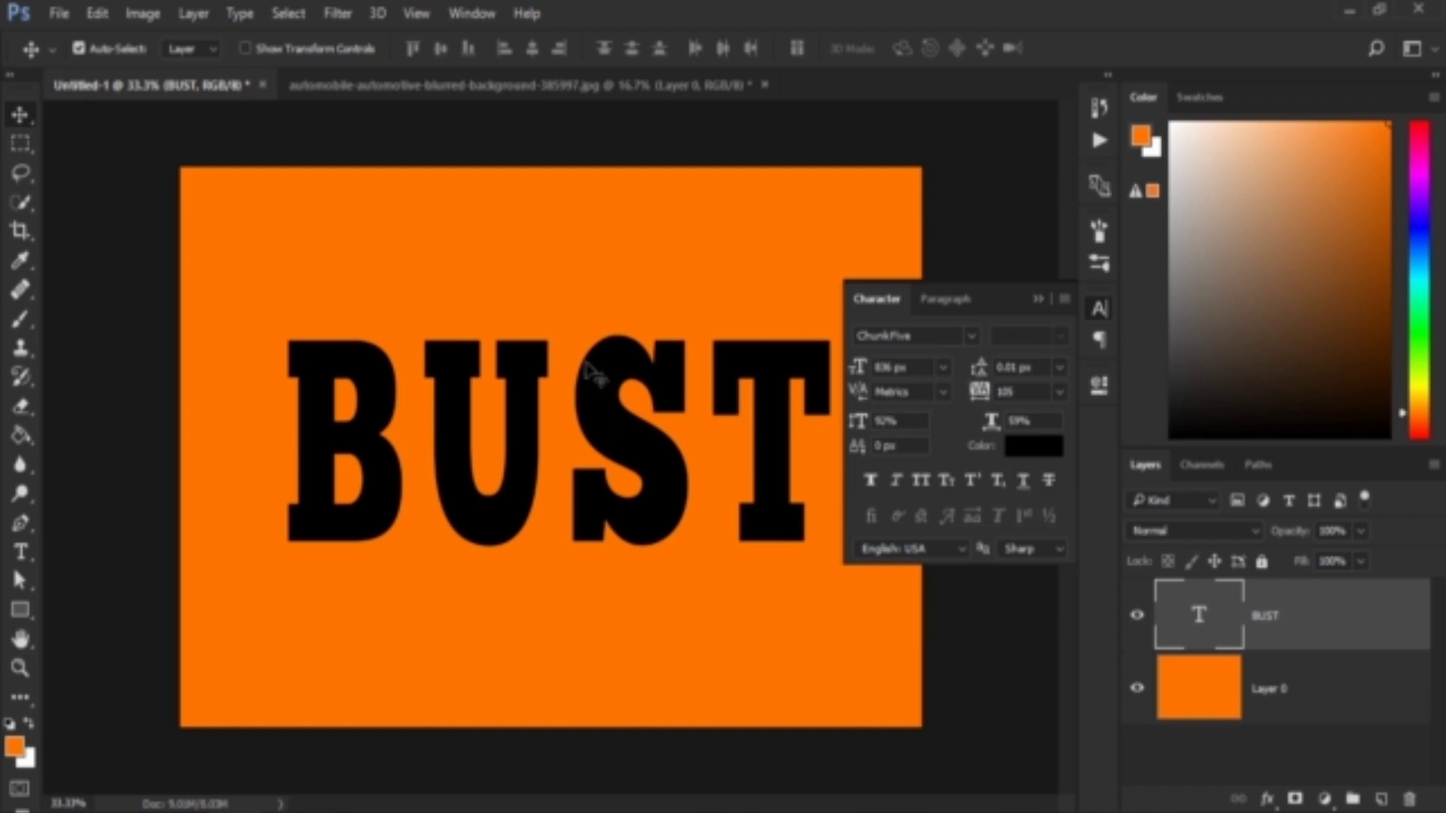
click(1035, 299)
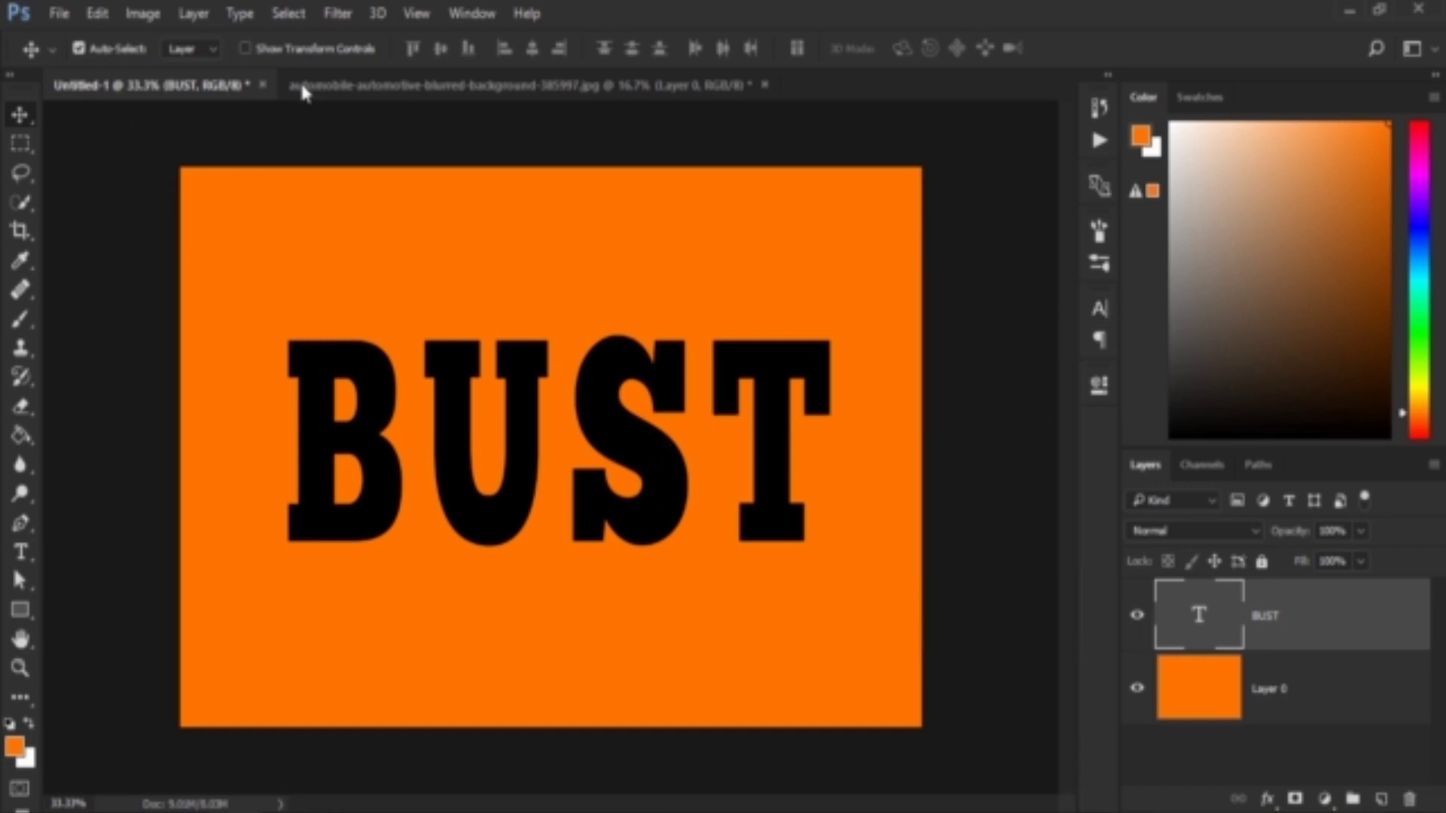
Select and copy the entire toy-van photo, then return to the Untitled-1 document
click(339, 88)
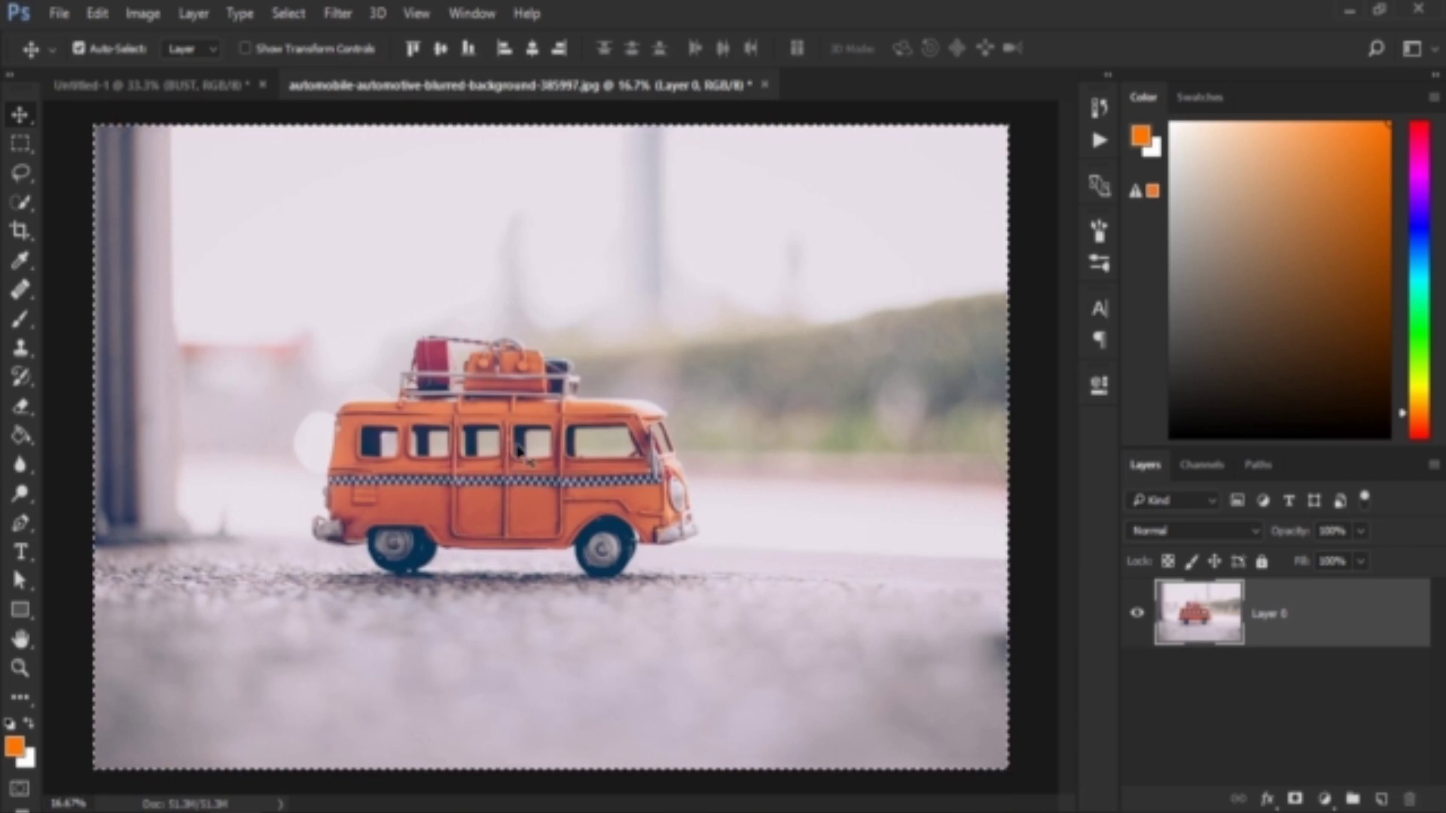
key(ctrl+d)
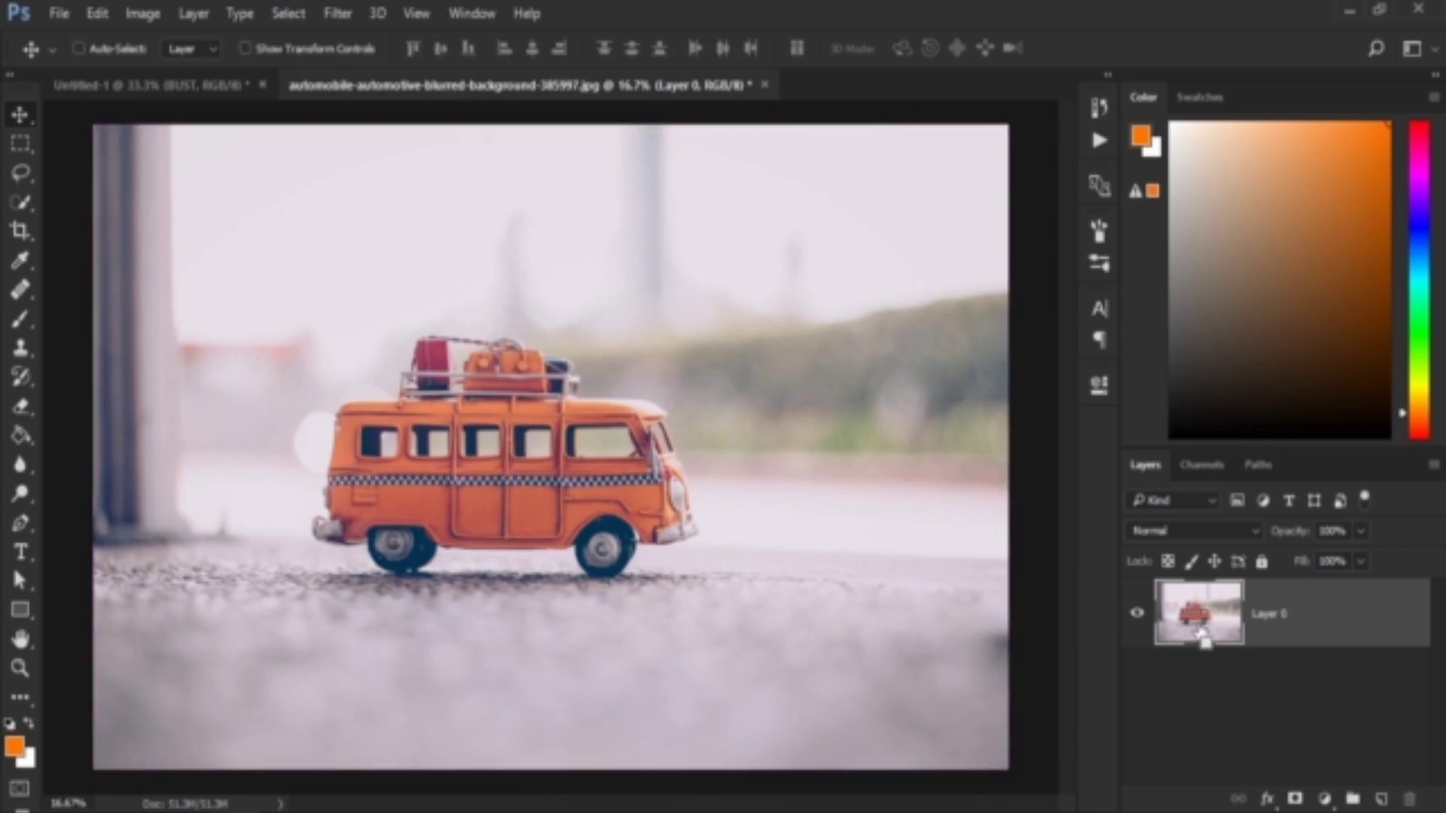
ctrl+click(1201, 636)
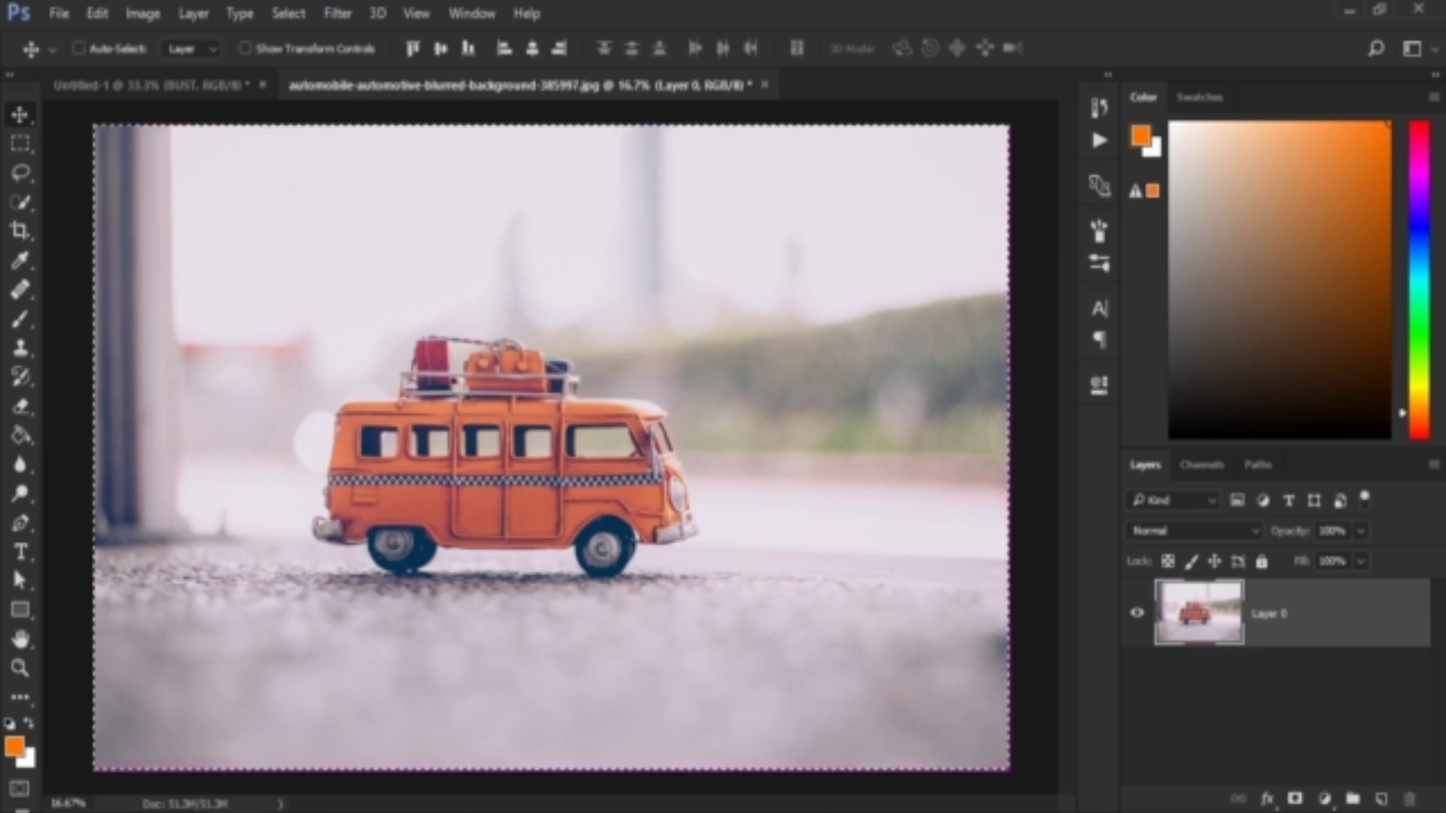
click(98, 12)
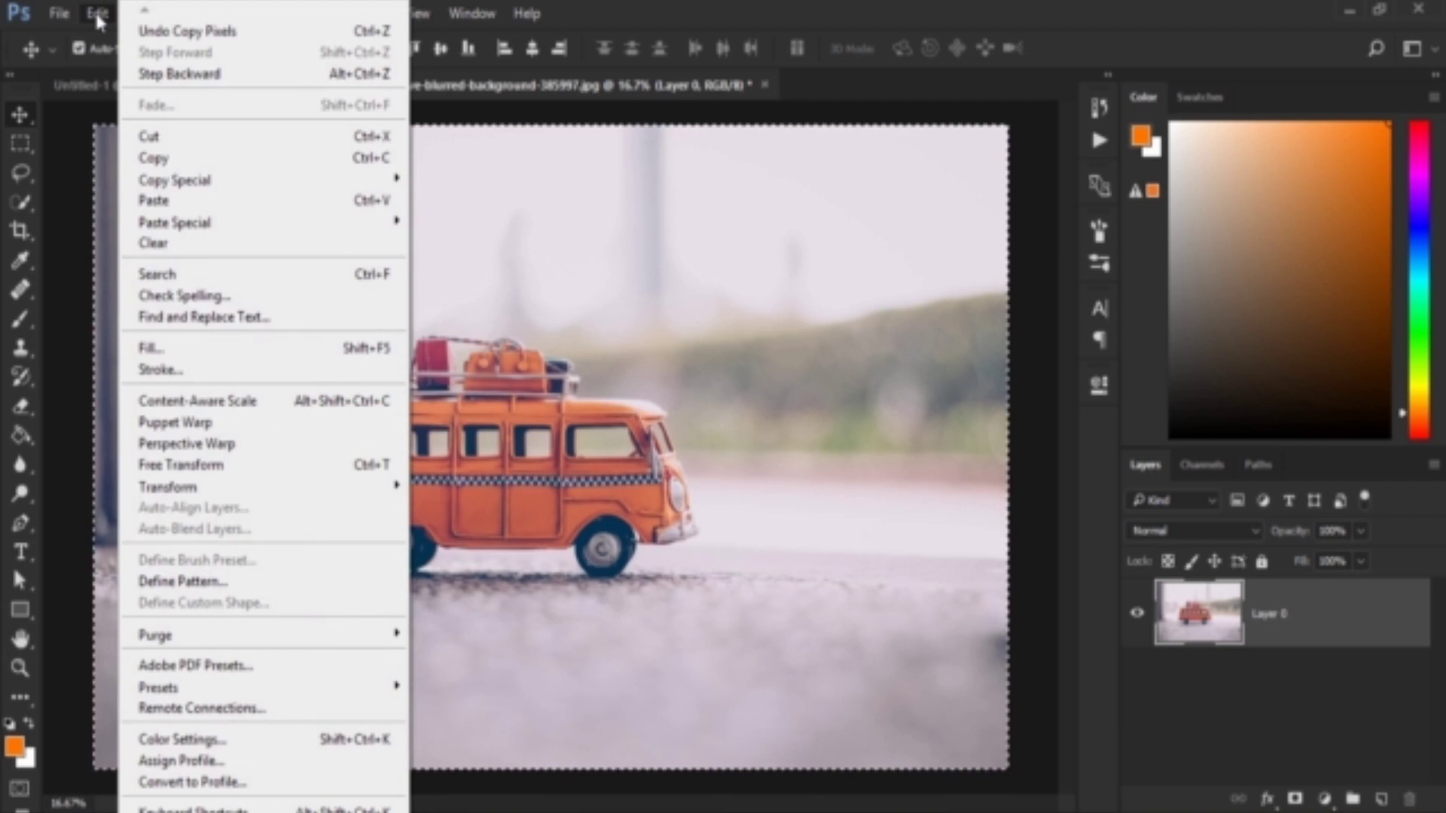
click(430, 278)
click(194, 81)
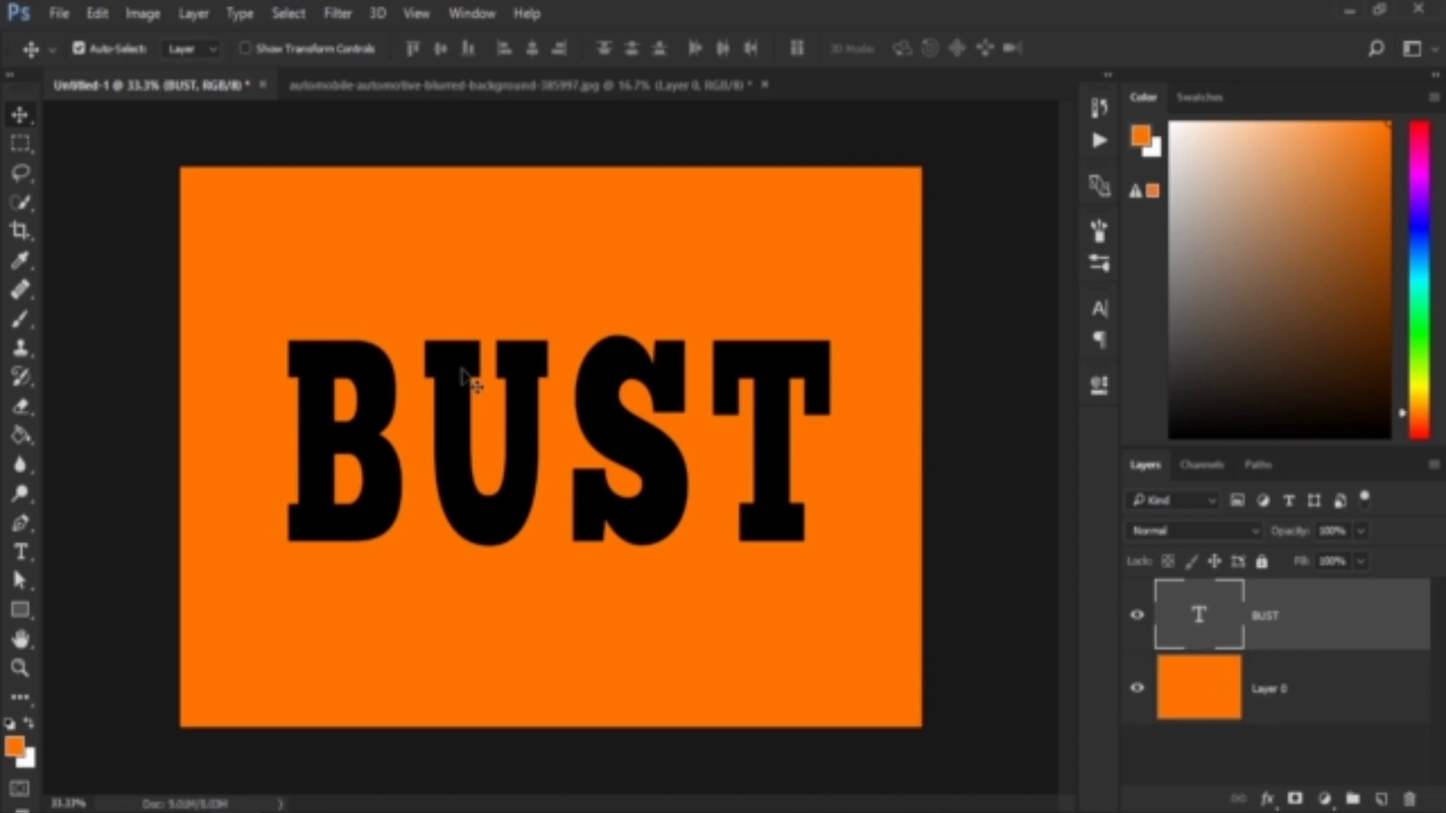
Undo the plain paste, load the BUST letter selection, and Paste Into it
key(ctrl)
key(ctrl+v)
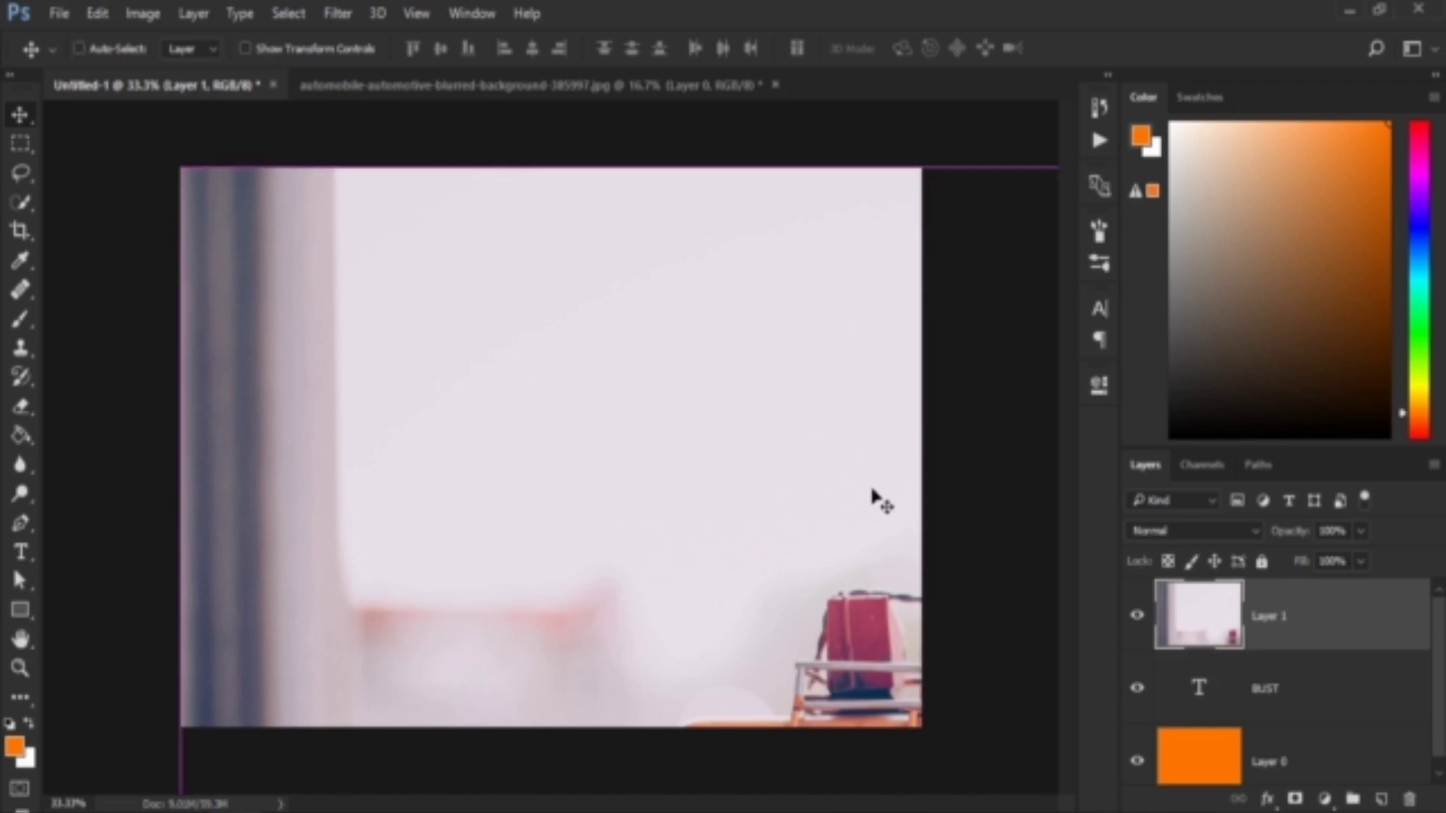
key(ctrl+z)
ctrl+click(1208, 629)
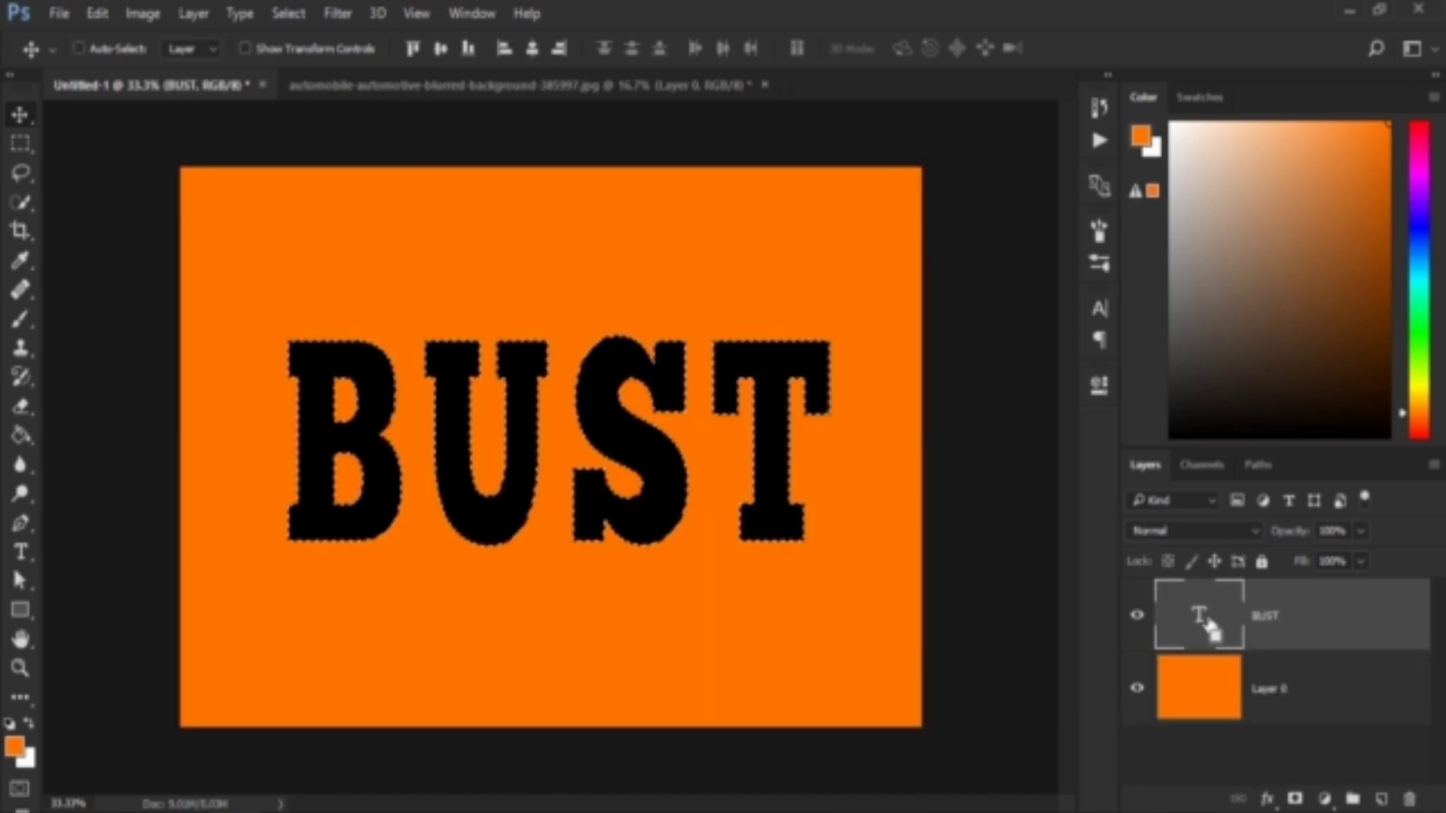
click(97, 13)
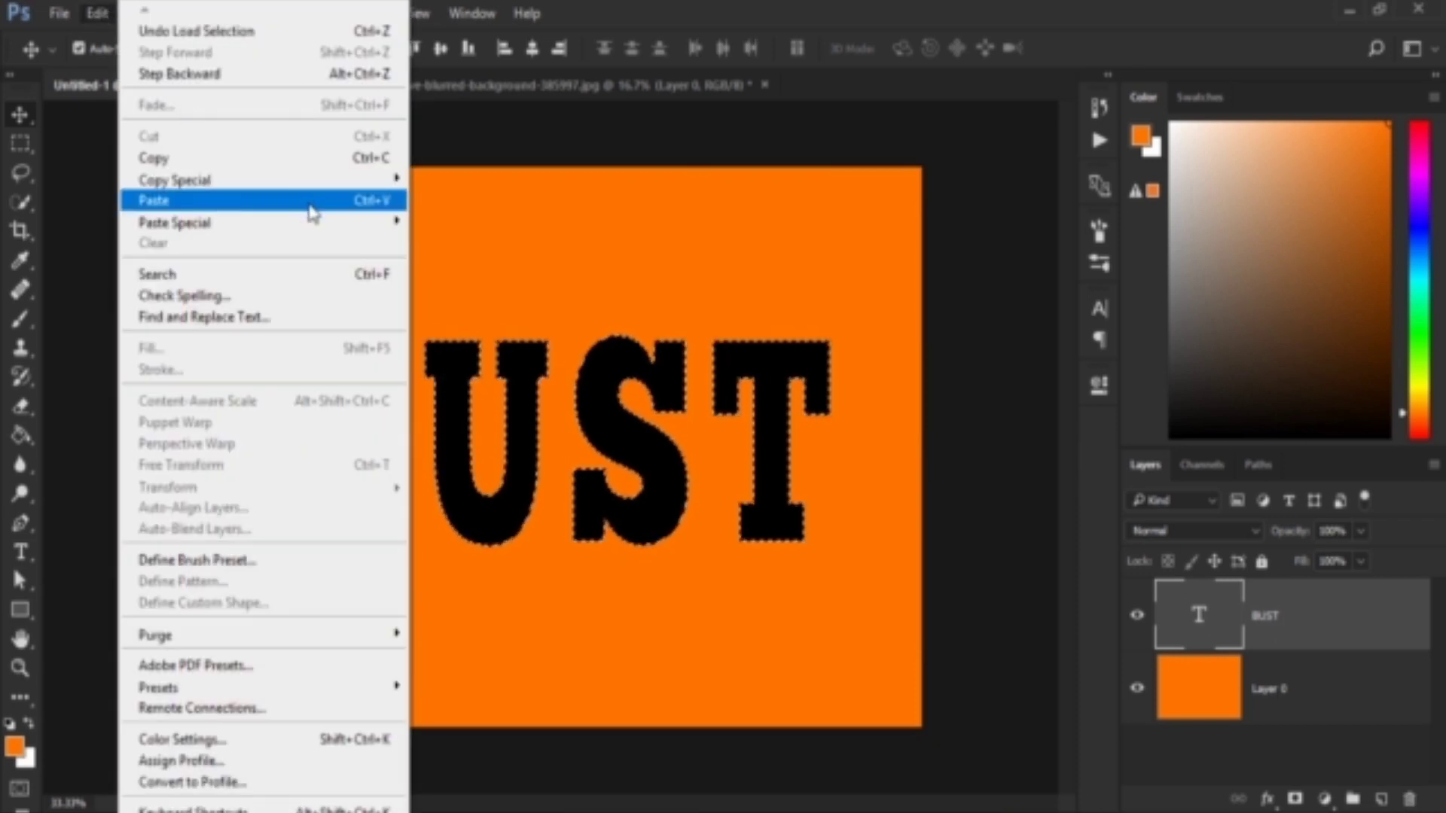
mouse_move(176, 223)
click(463, 243)
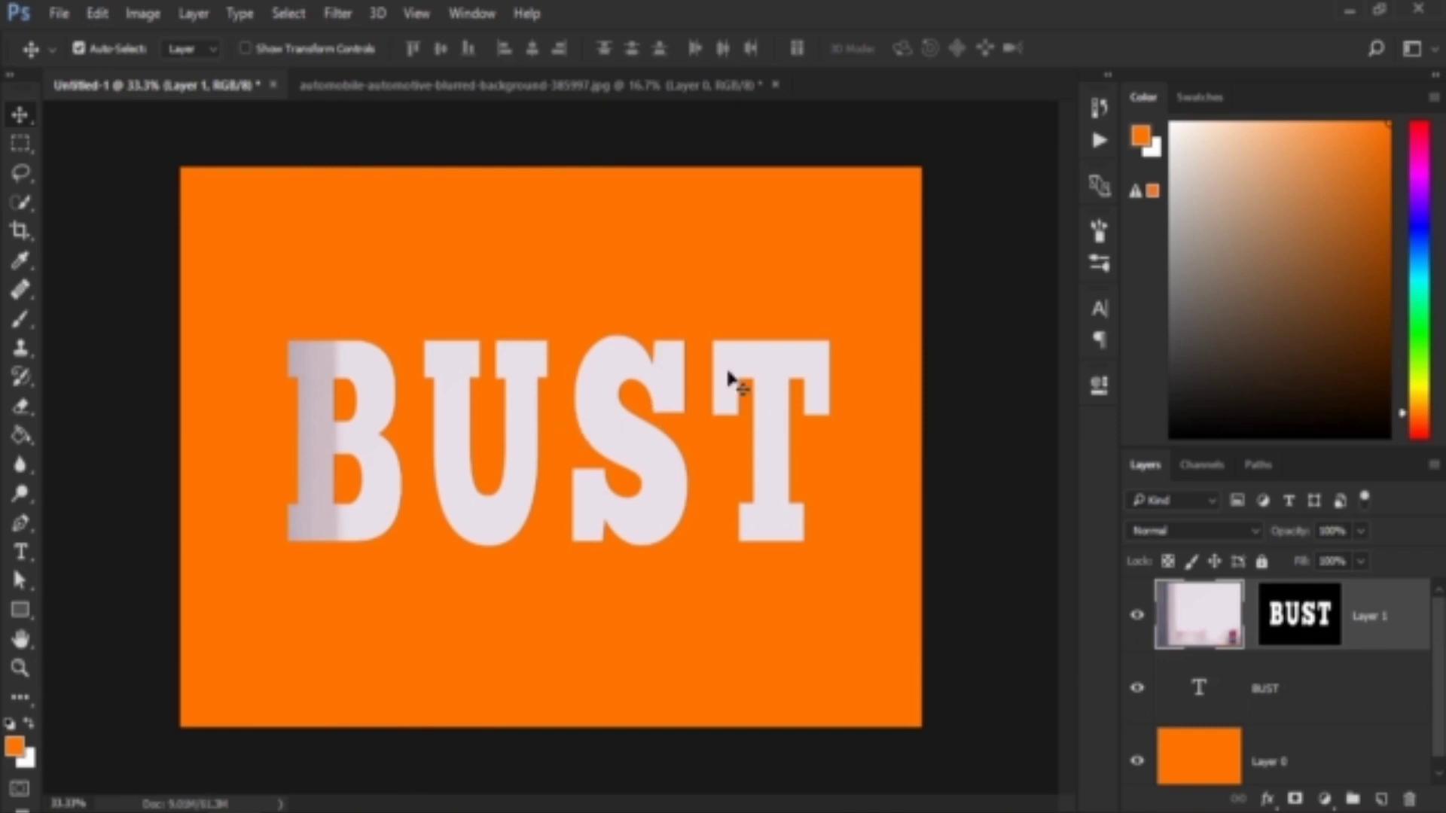
Free Transform the pasted photo down so the toy van sits inside BUST
key(ctrl+t)
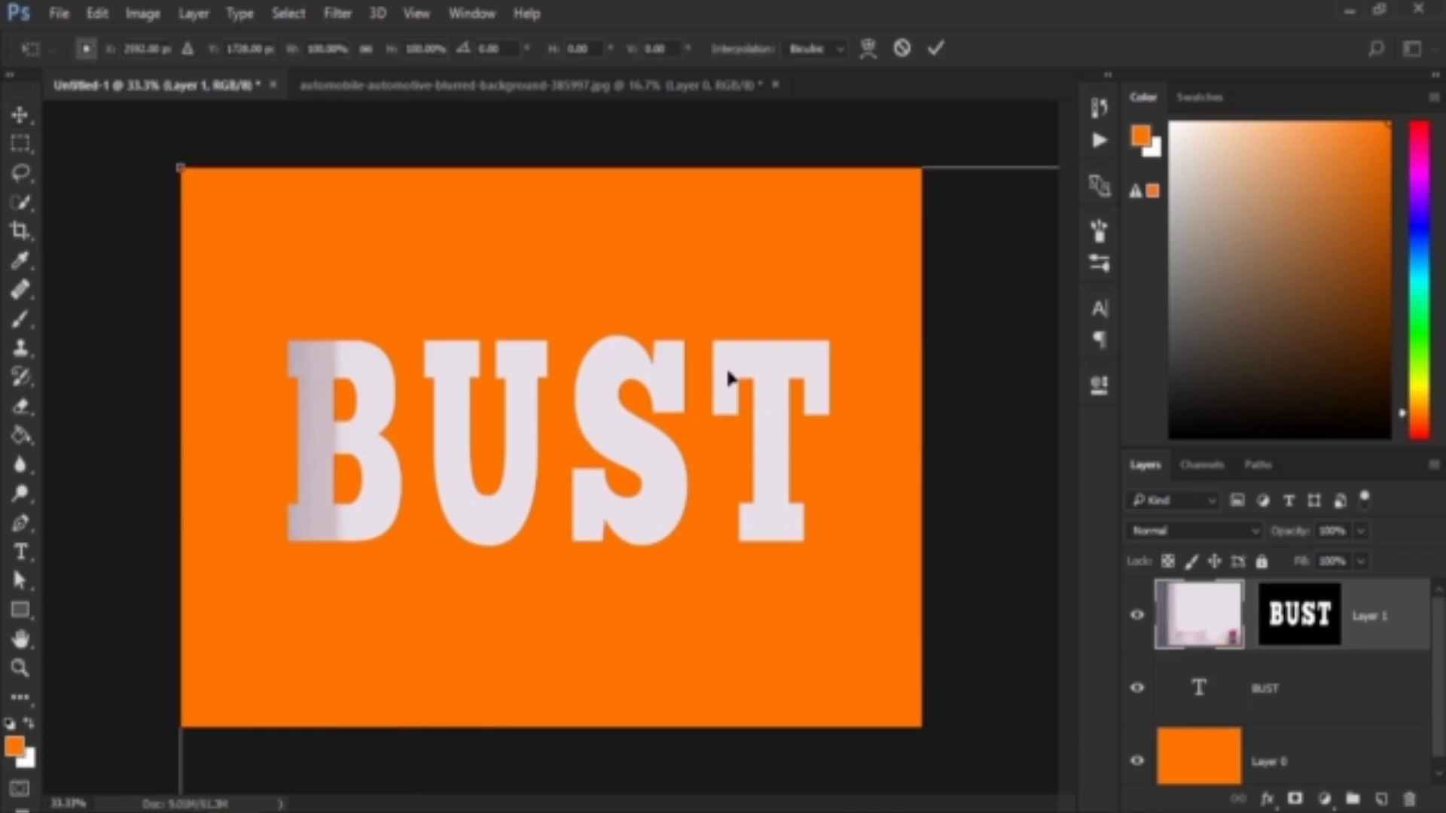
key(ctrl+0)
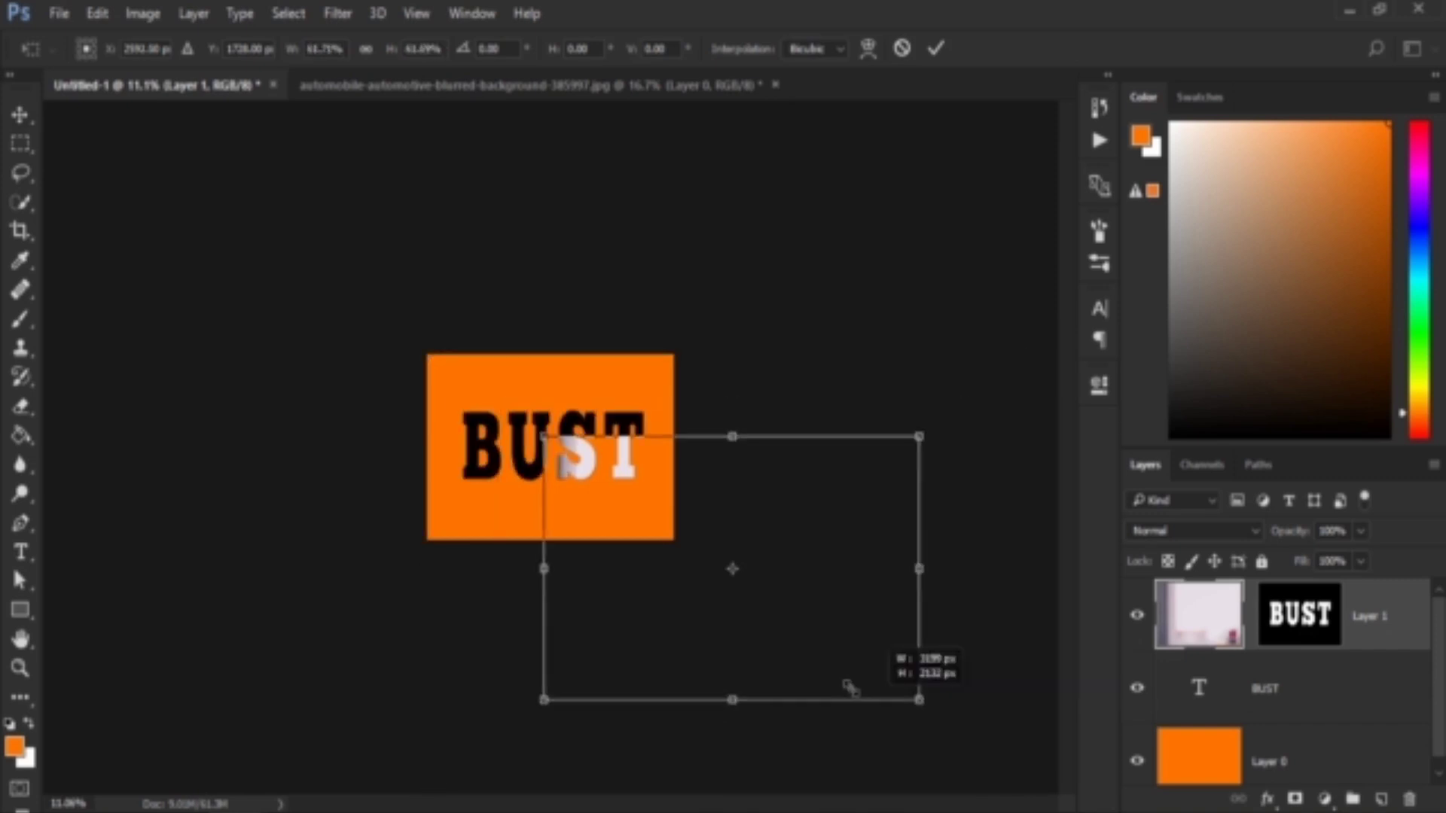
drag(1035, 781, 630, 479)
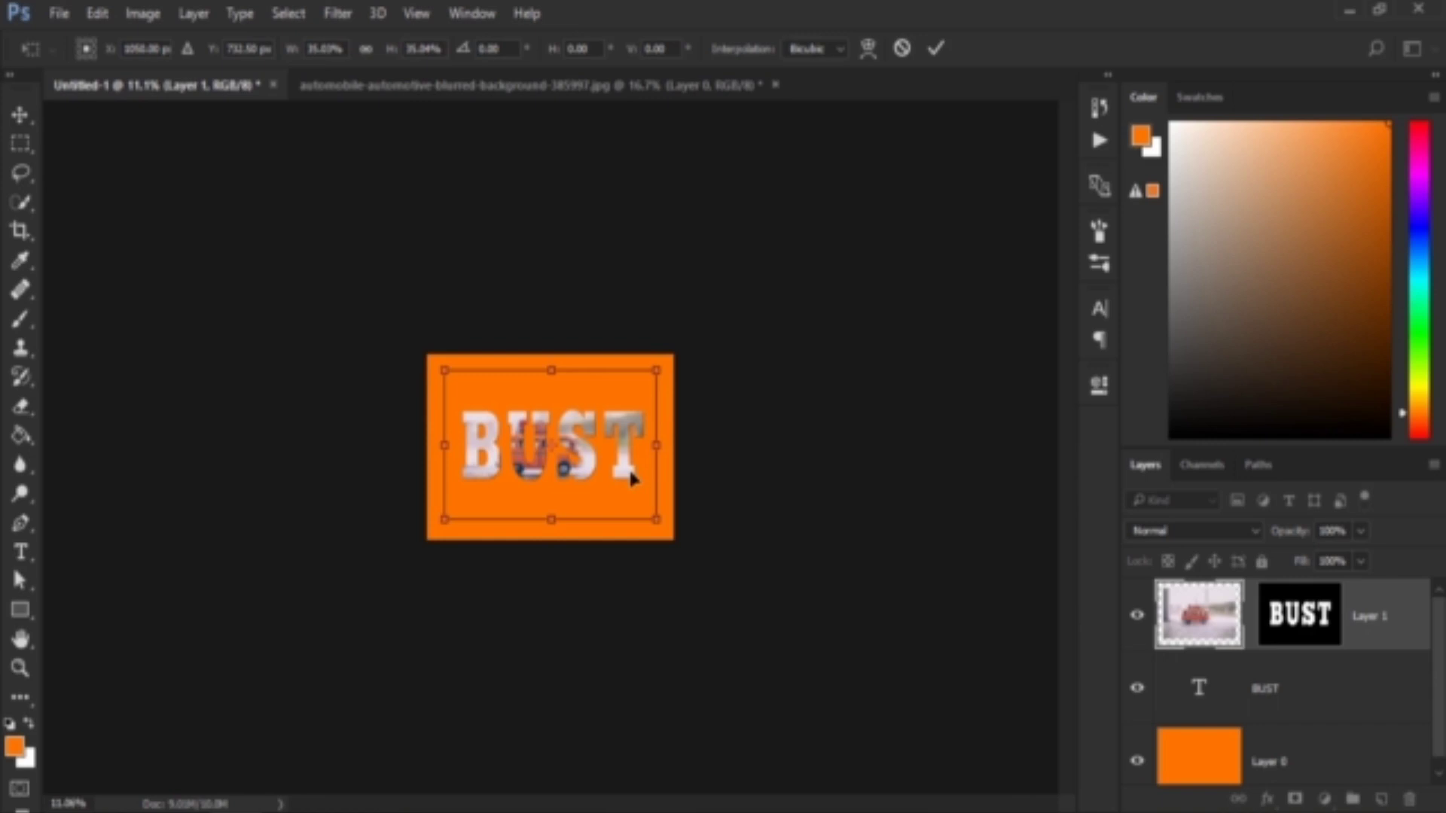
key(v)
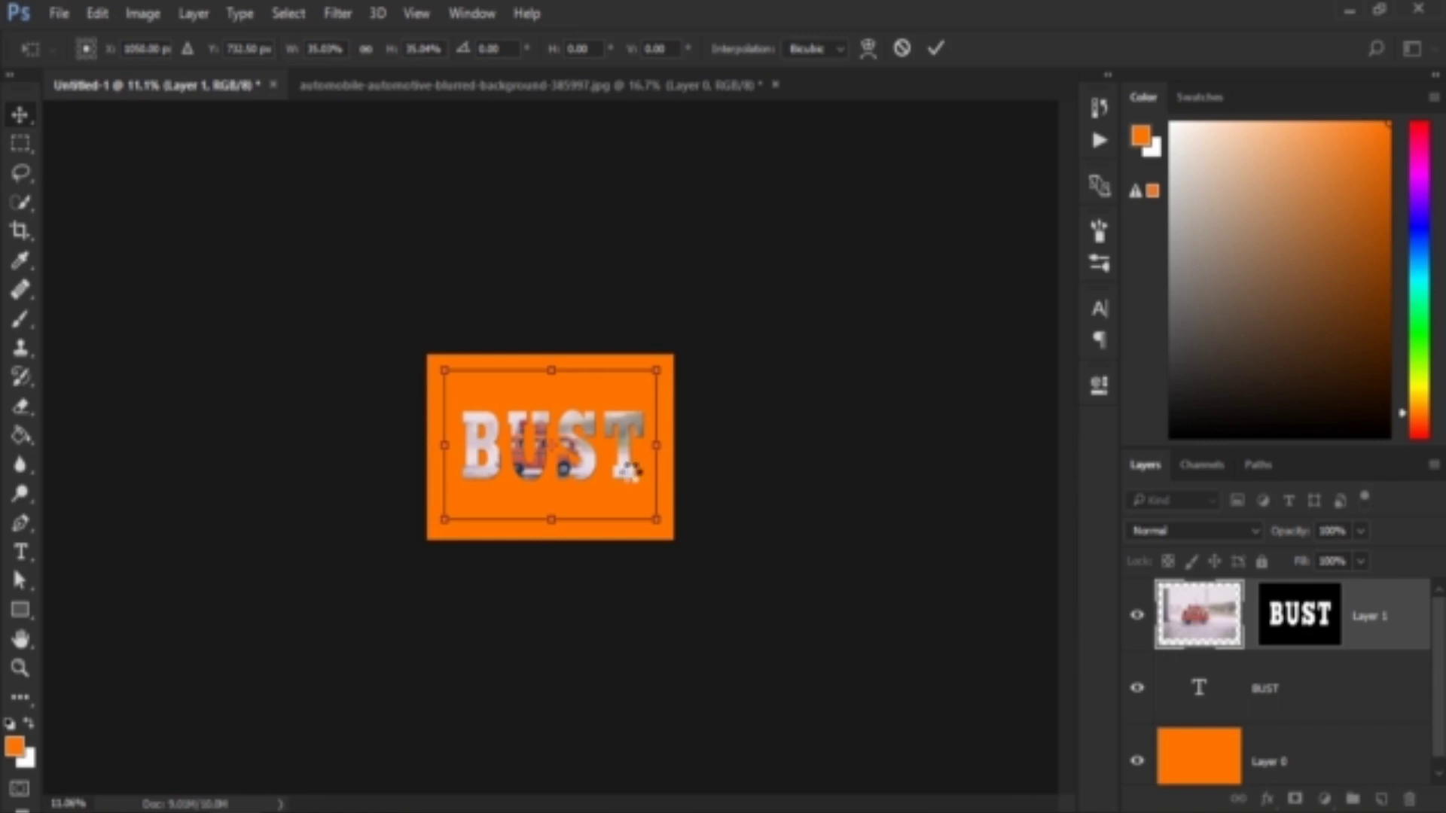
key(Return)
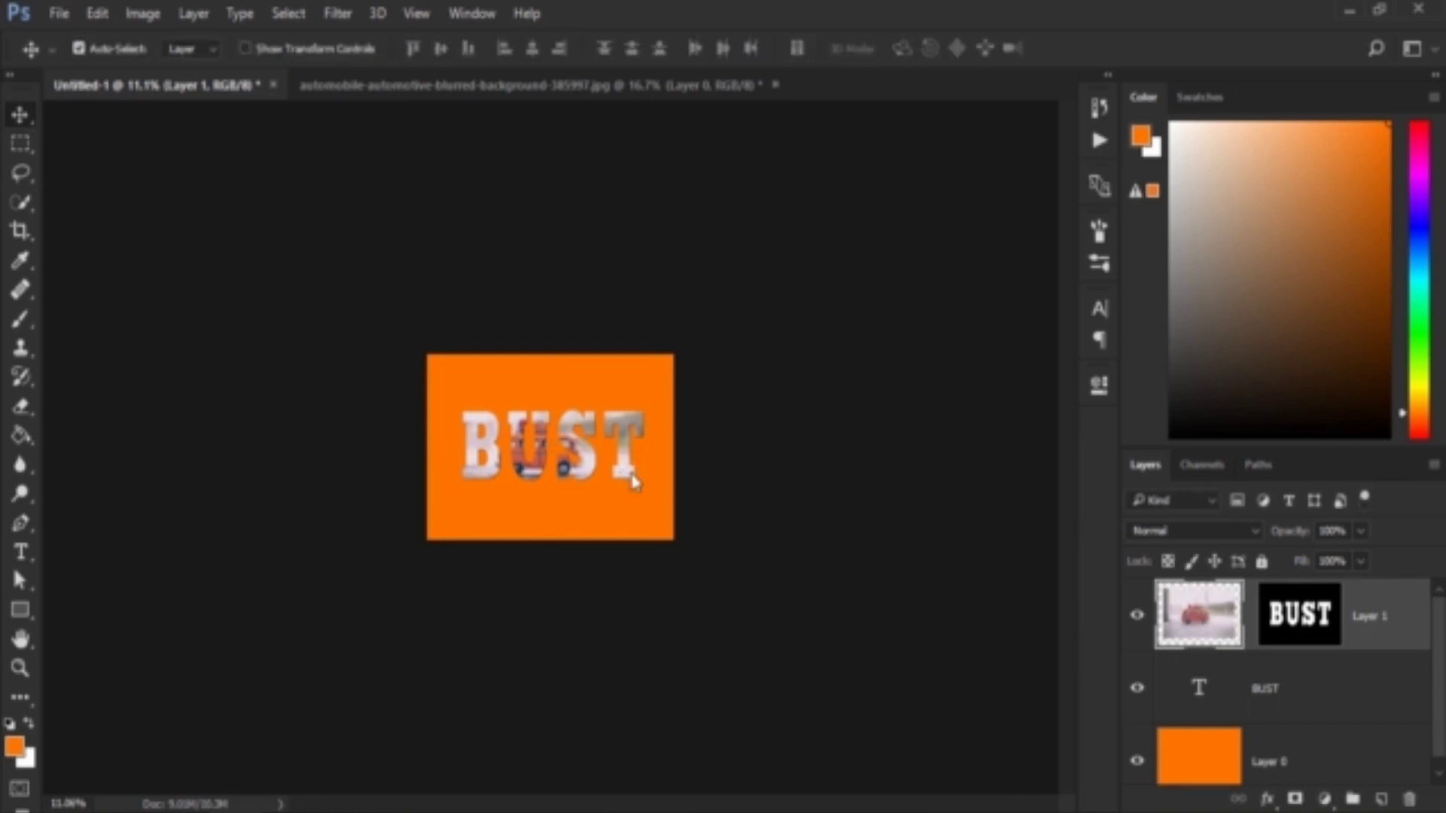